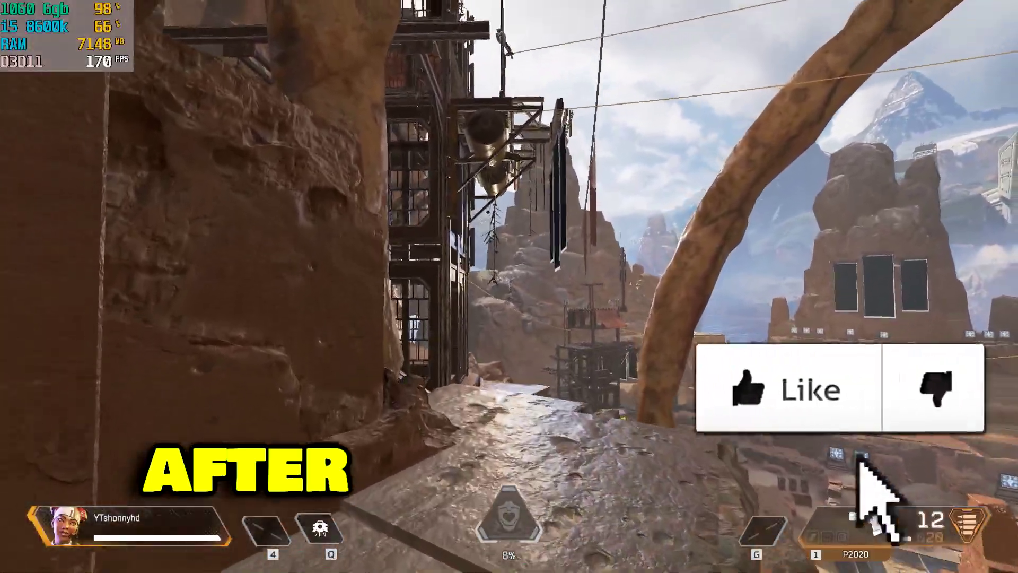
Walk forward across the canyon and rock slope toward the rock wall in the Apex Legends demo.
key(w)
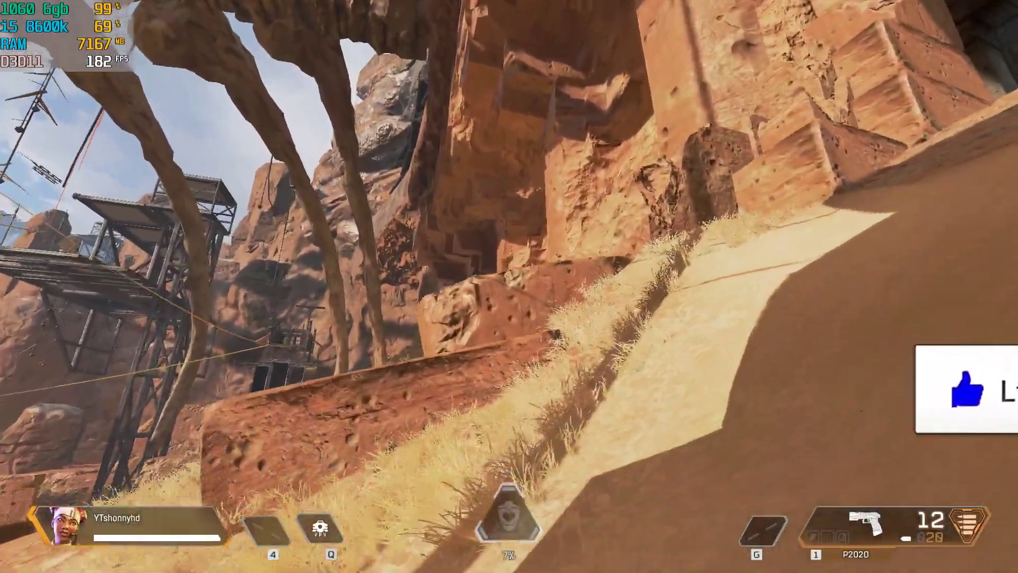
key(w)
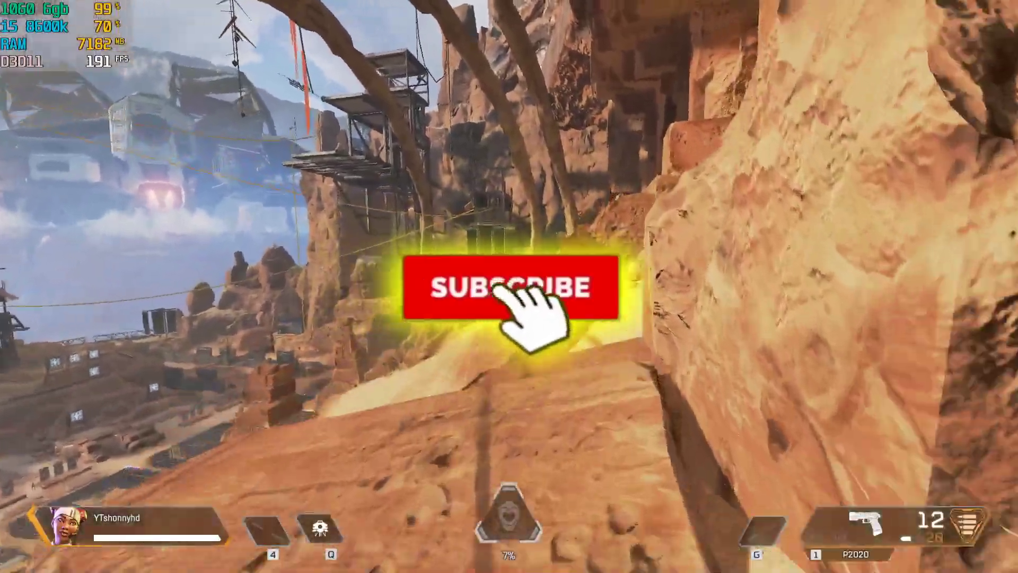
key(w)
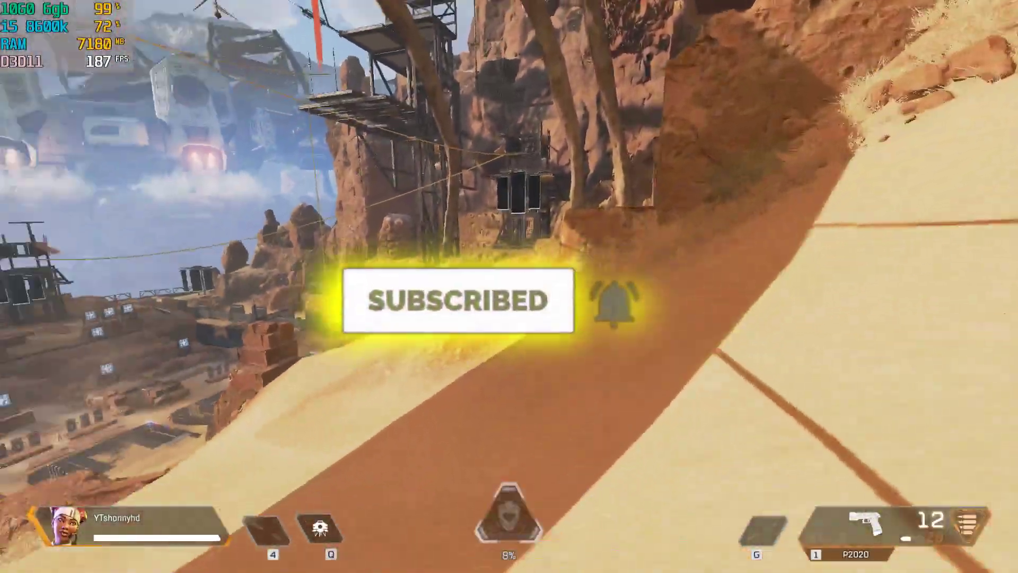
key(w)
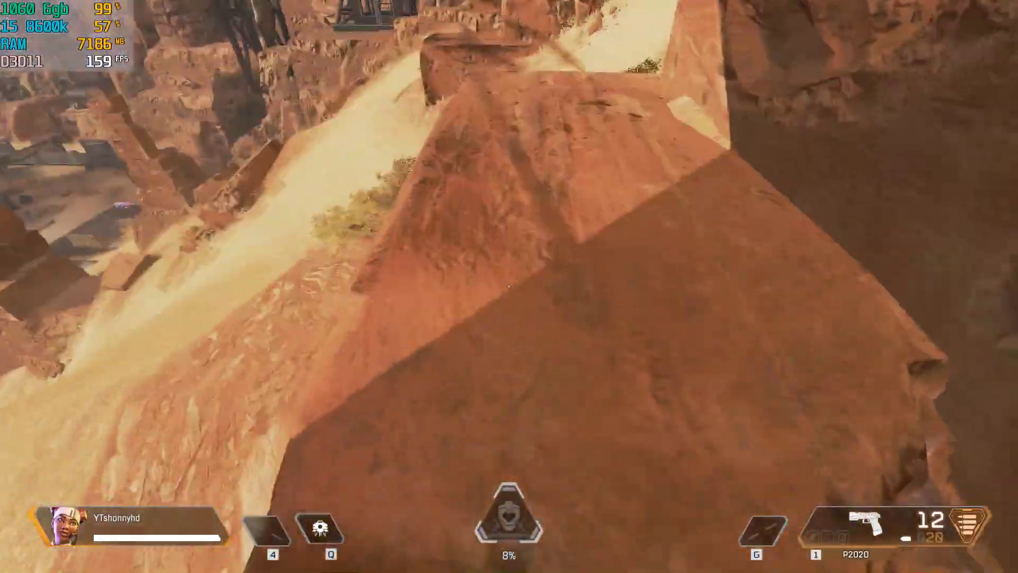
key(w)
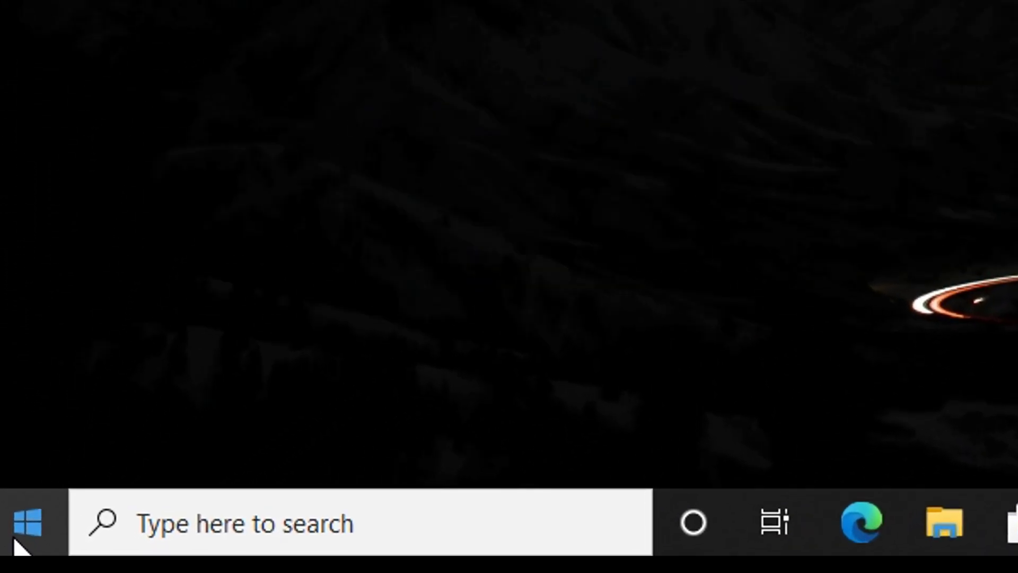
In Gaming settings, leave Xbox Game Bar switched off.
click(15, 541)
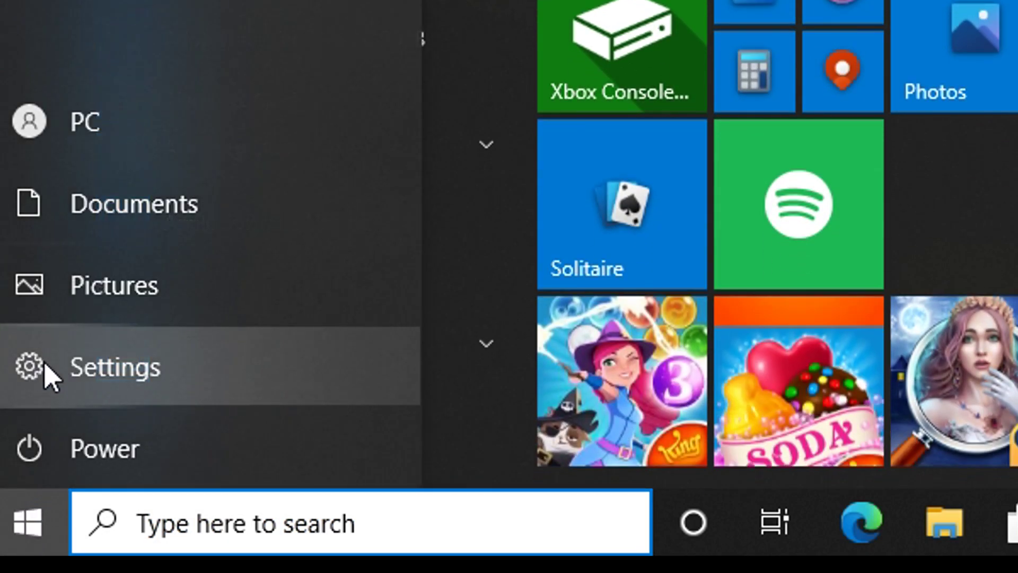
click(231, 379)
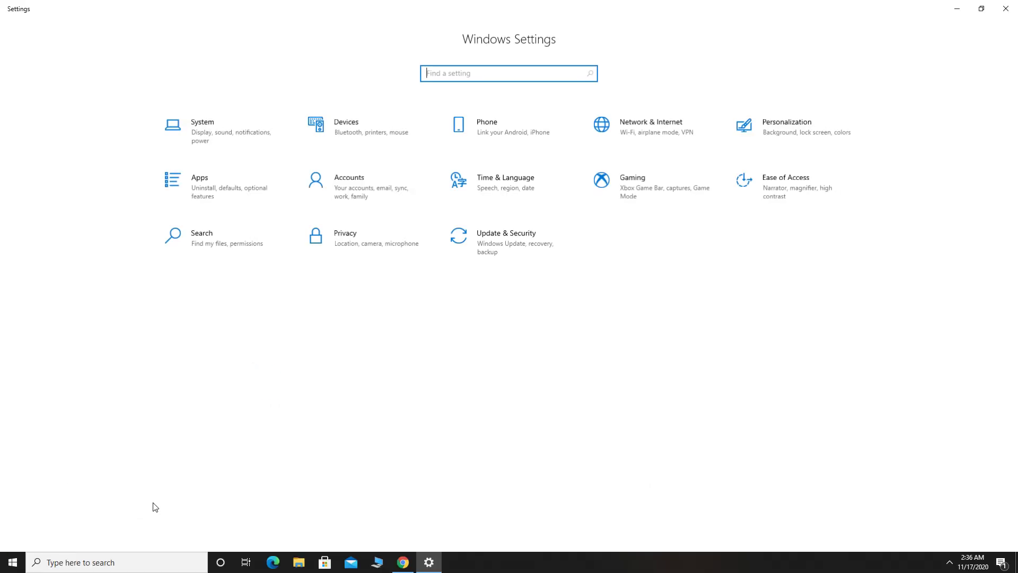
click(655, 193)
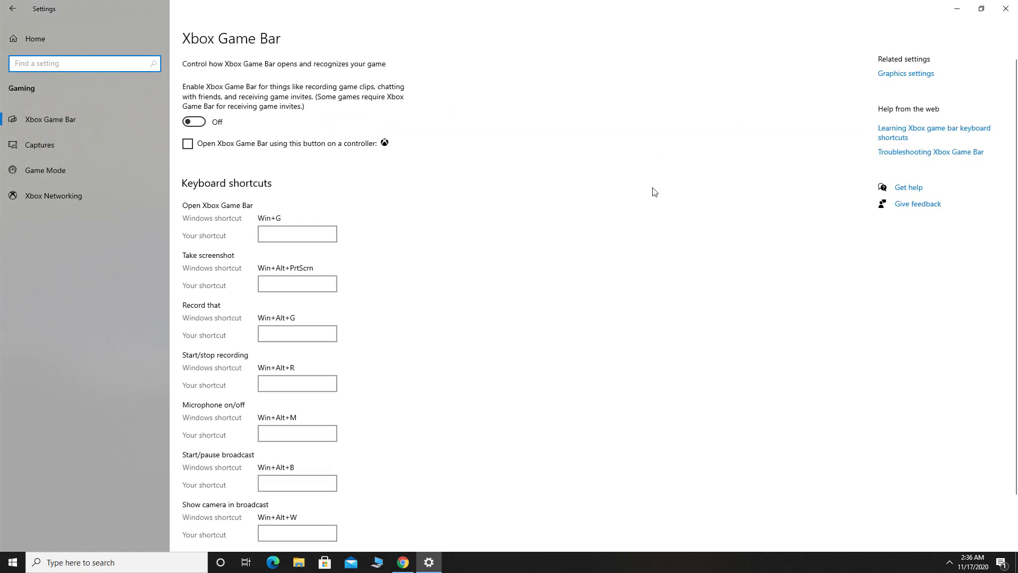
click(52, 120)
click(205, 127)
click(208, 123)
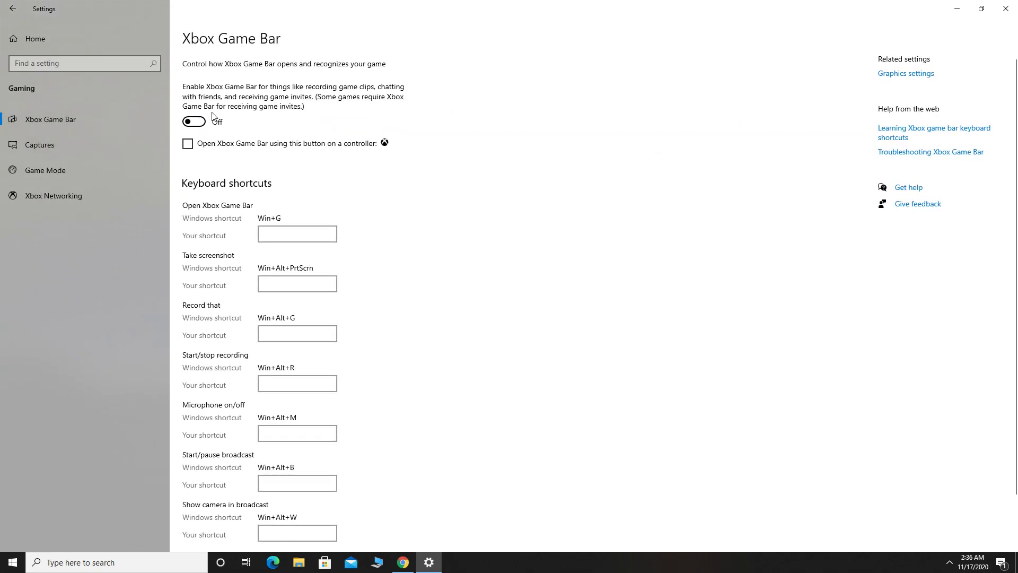
Leave Game Mode switched on and go to the Graphics settings page.
click(124, 171)
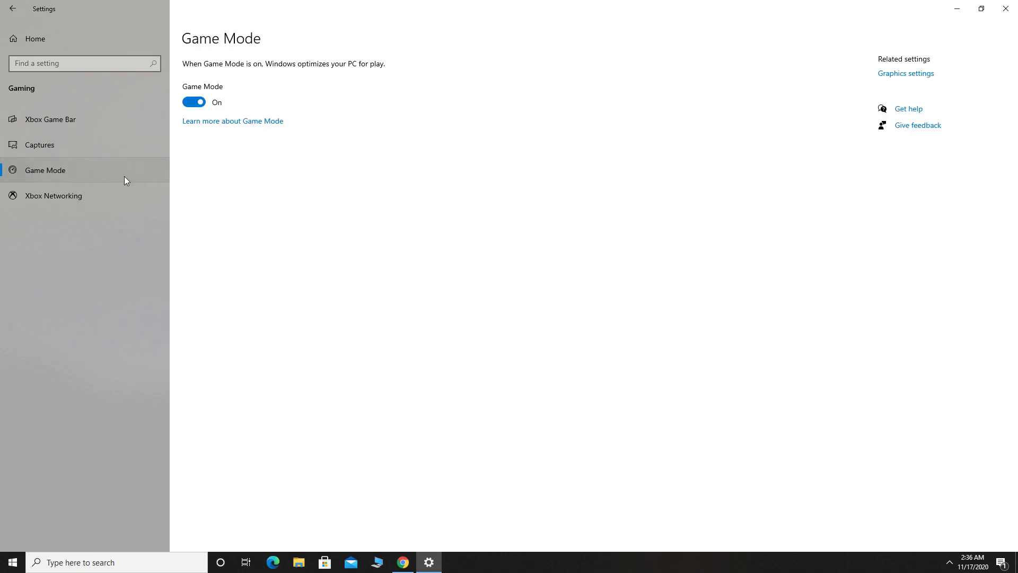
click(204, 106)
click(201, 104)
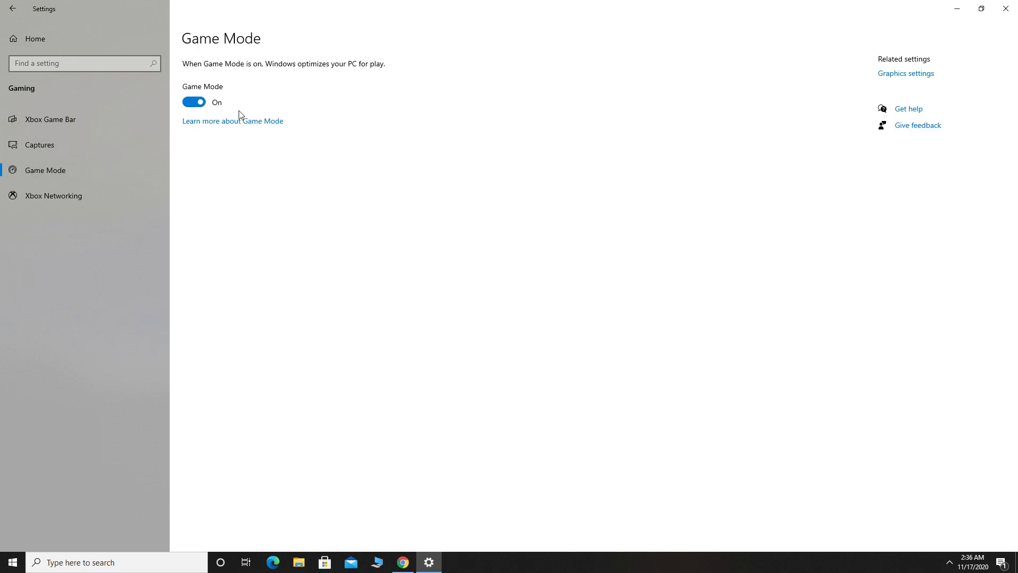
click(900, 74)
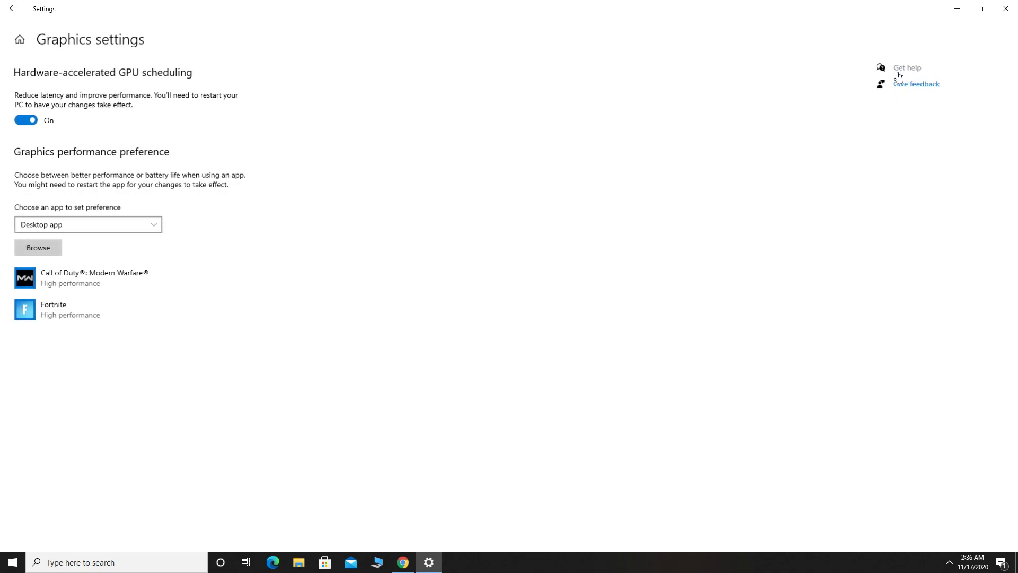
Keep GPU scheduling on and add C:\Origin Games\Apex\r5apex.exe to the graphics preference list.
click(23, 118)
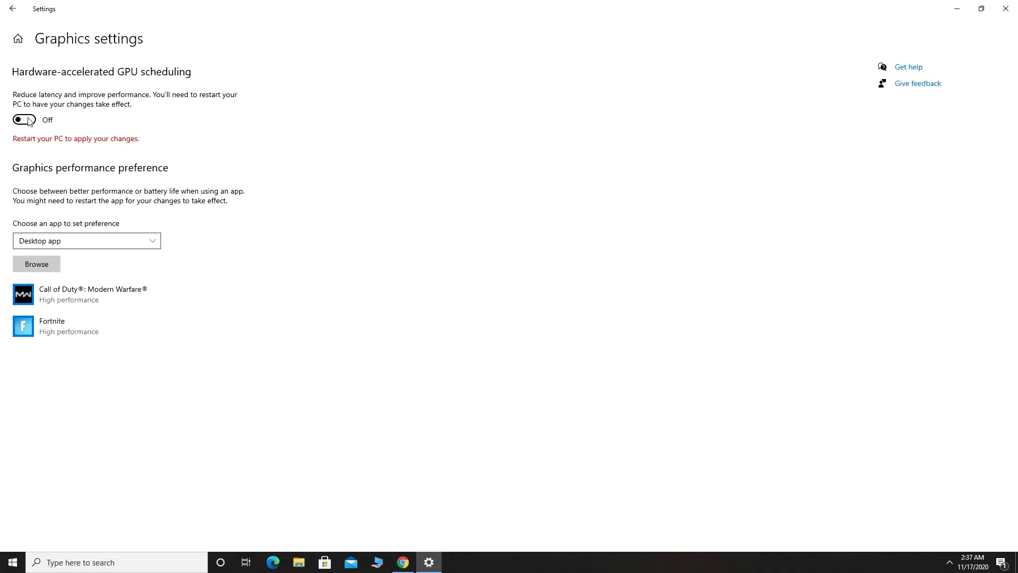
click(22, 118)
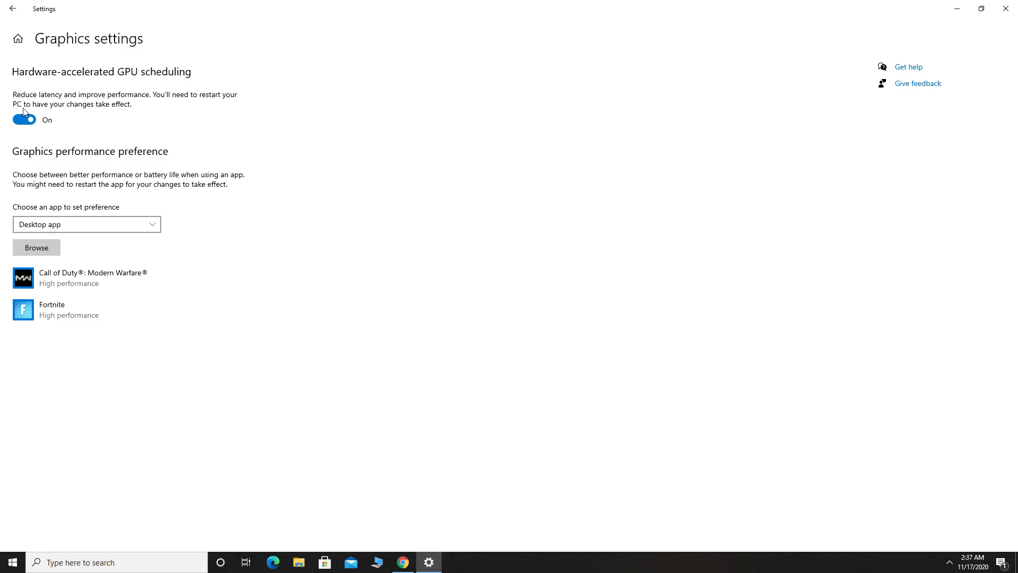
click(42, 249)
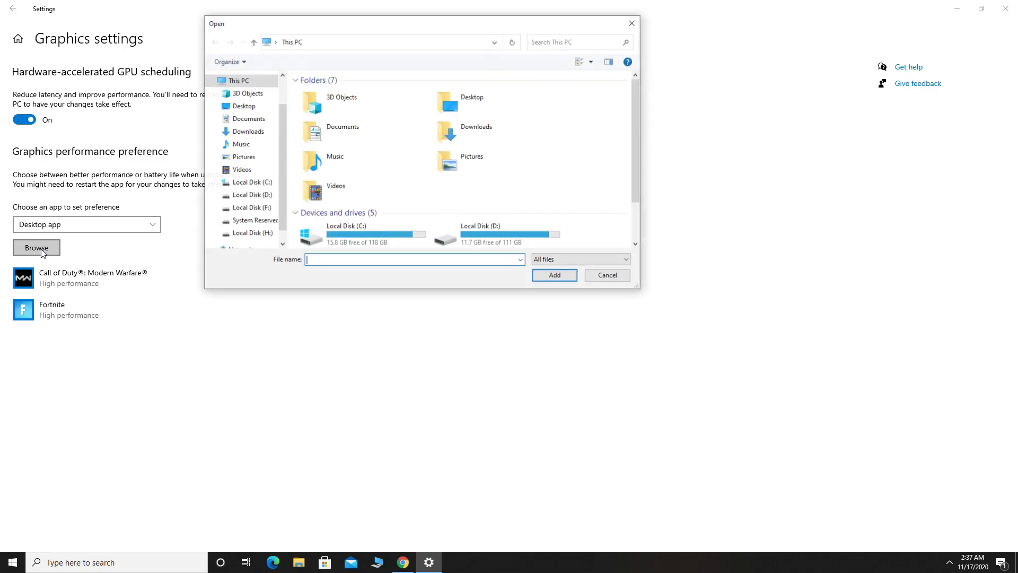
drag(635, 150, 635, 194)
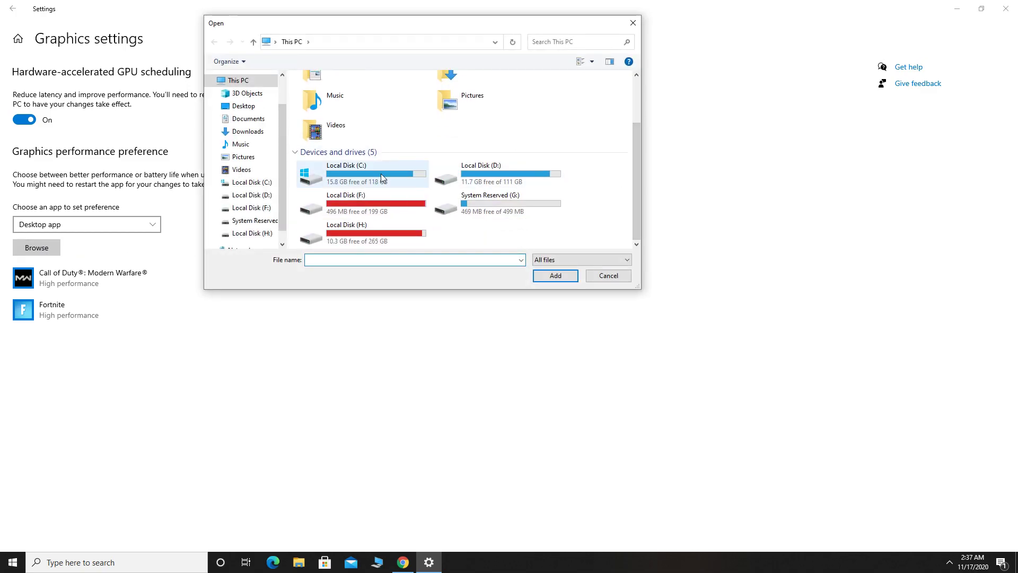
double_click(381, 173)
double_click(341, 109)
double_click(329, 93)
click(325, 237)
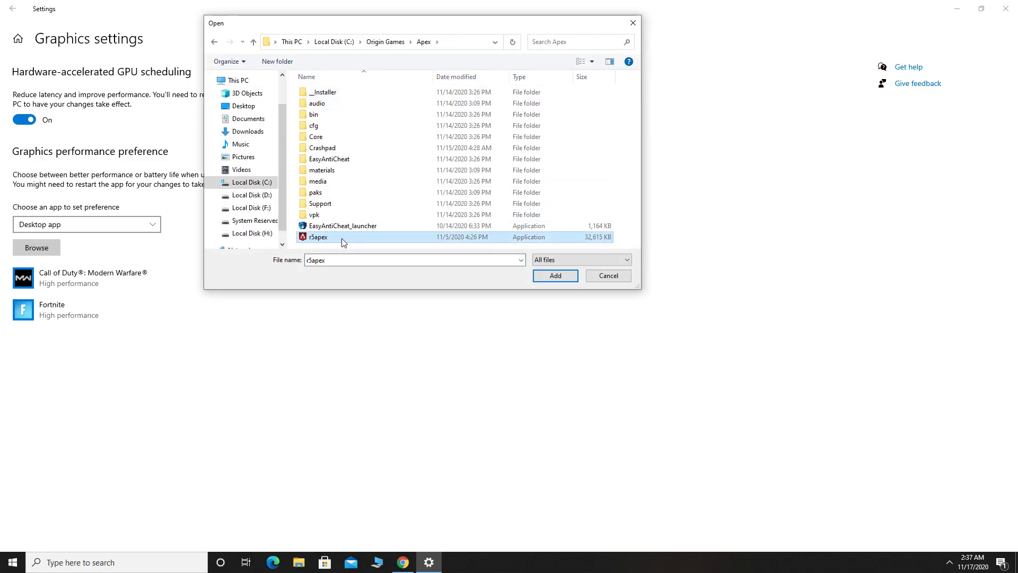
click(544, 281)
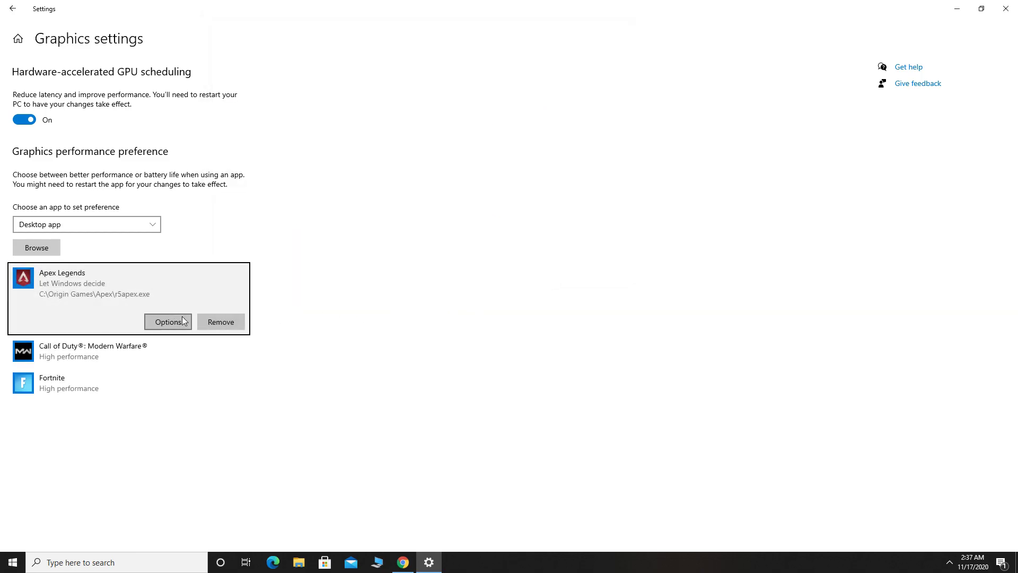
Set Apex Legends' graphics preference to High performance and save it.
click(161, 321)
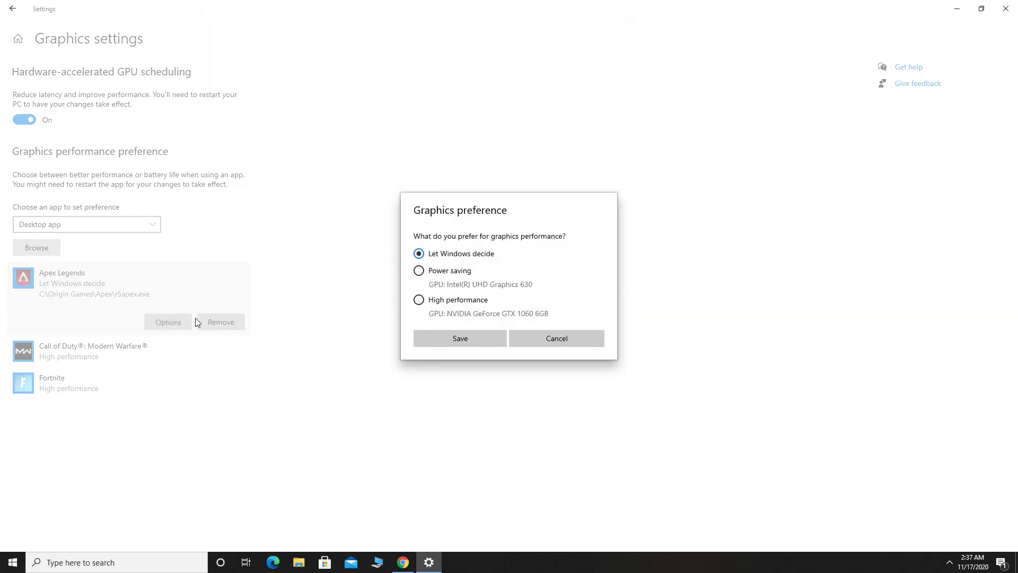
click(432, 300)
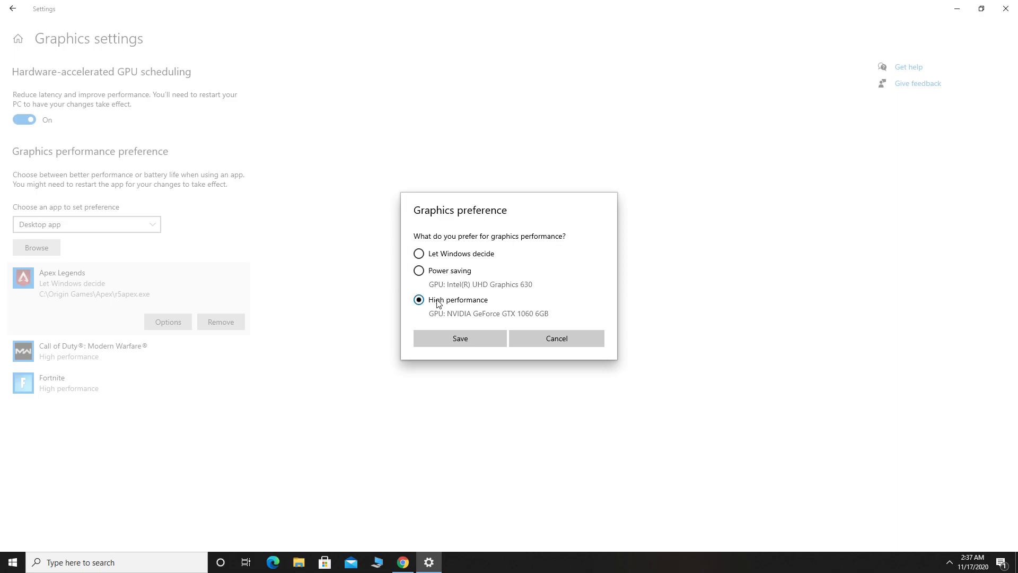
click(459, 339)
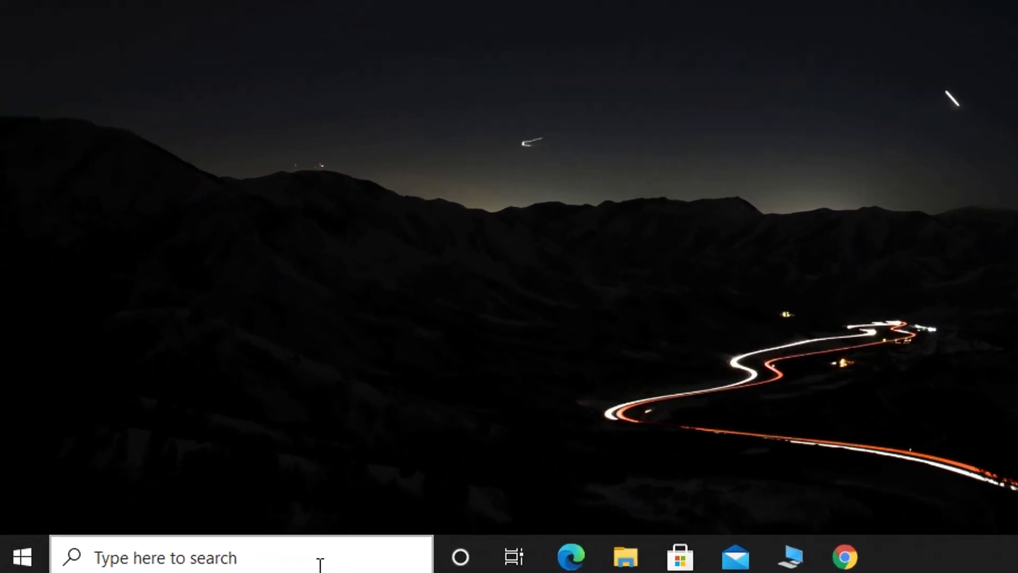
Search 'apex' and follow the Apex Legends shortcut to its C:\Origin Games\Apex install folder.
click(150, 563)
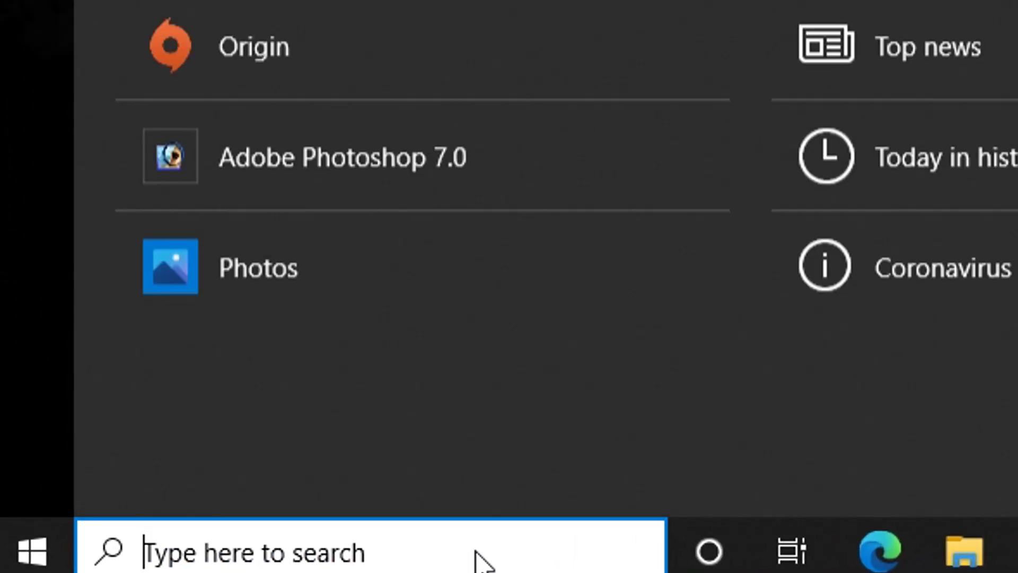
text(apex)
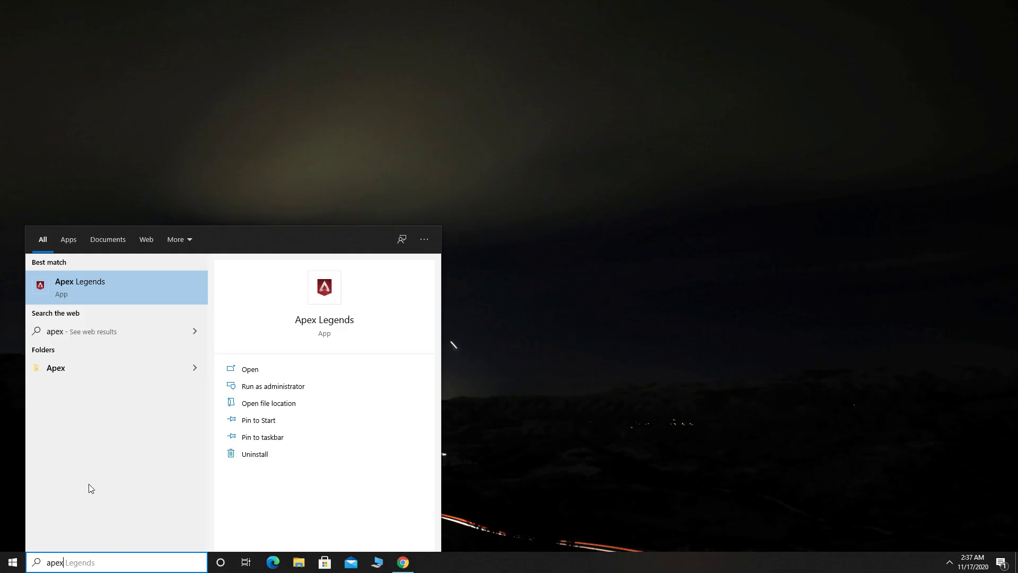
right_click(97, 286)
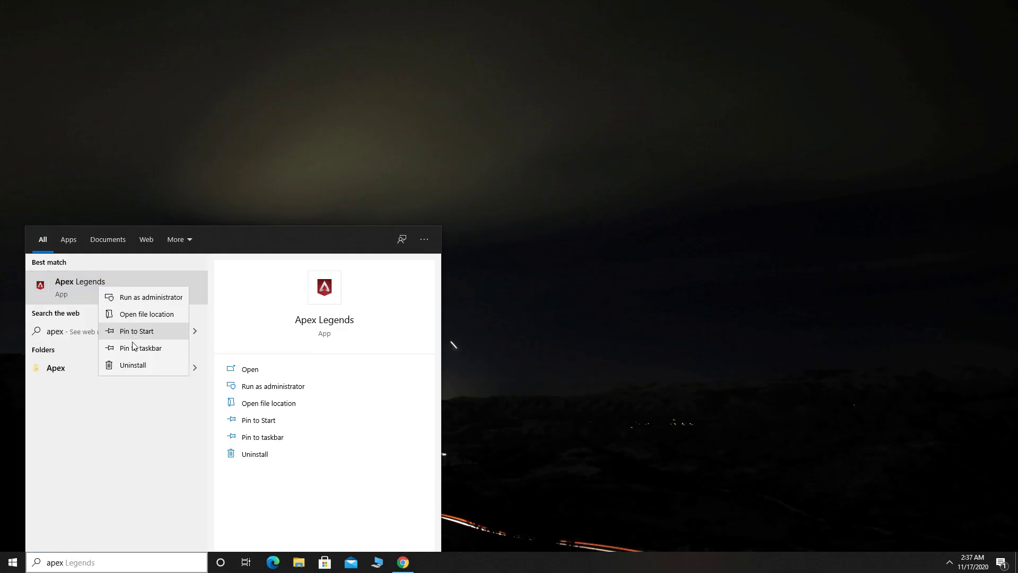
click(144, 317)
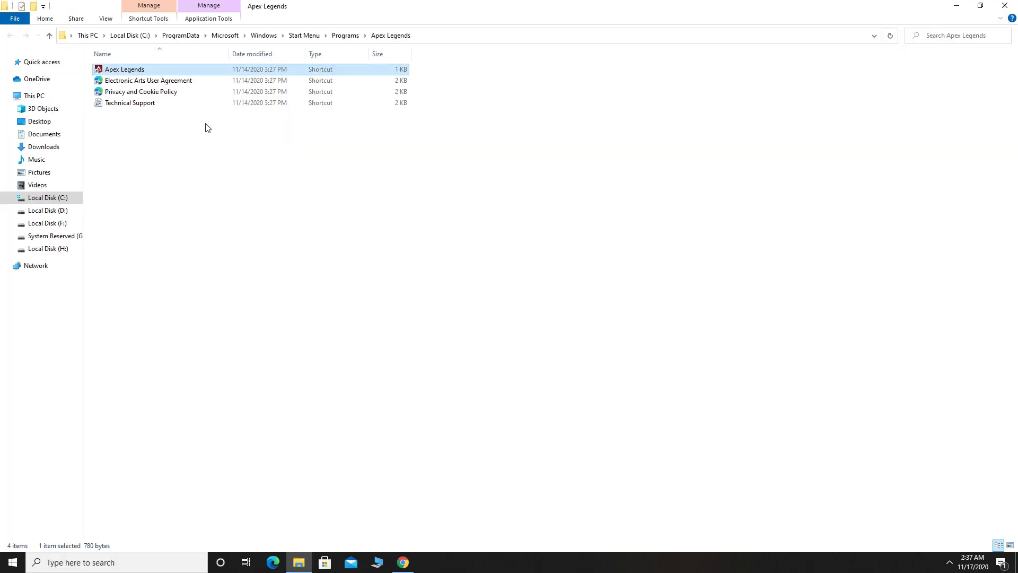
right_click(134, 72)
click(179, 331)
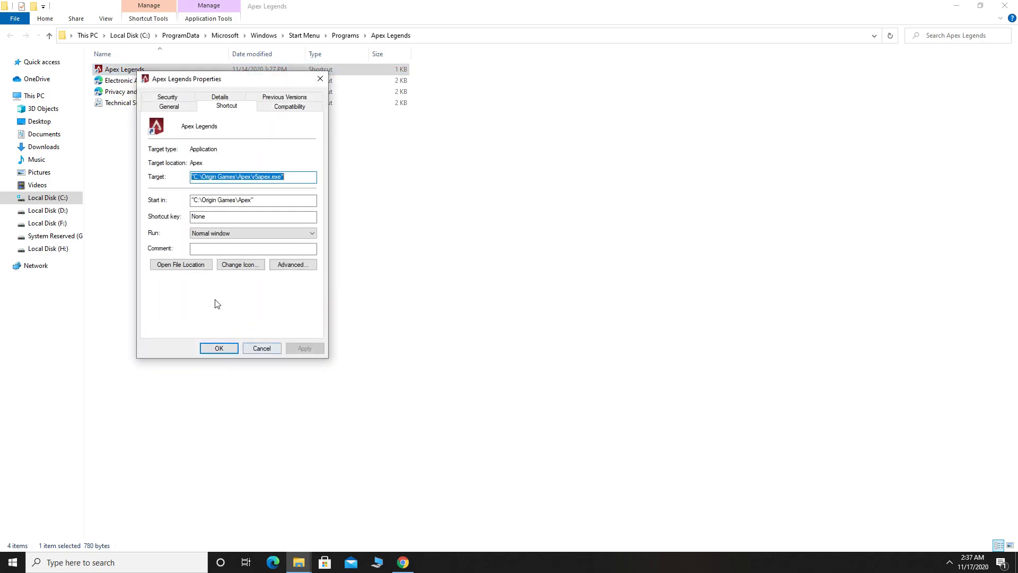
click(174, 264)
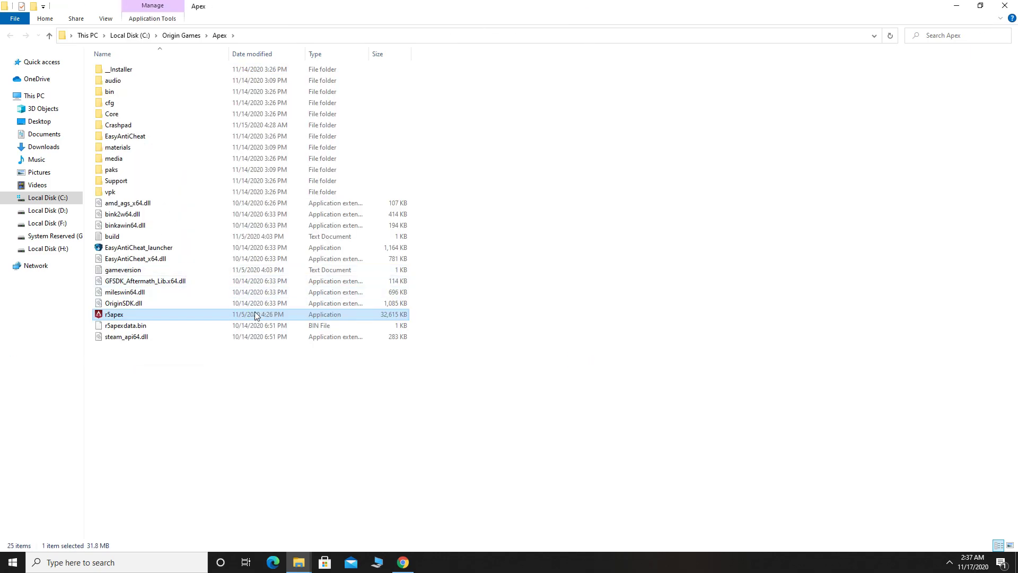
Disable fullscreen optimizations in r5apex's Compatibility properties.
right_click(143, 315)
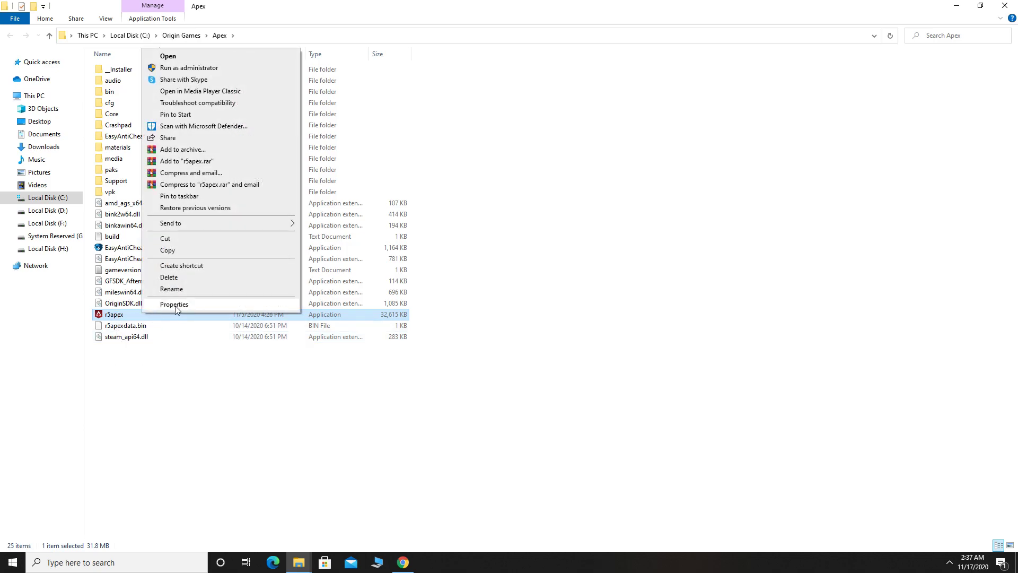
click(175, 304)
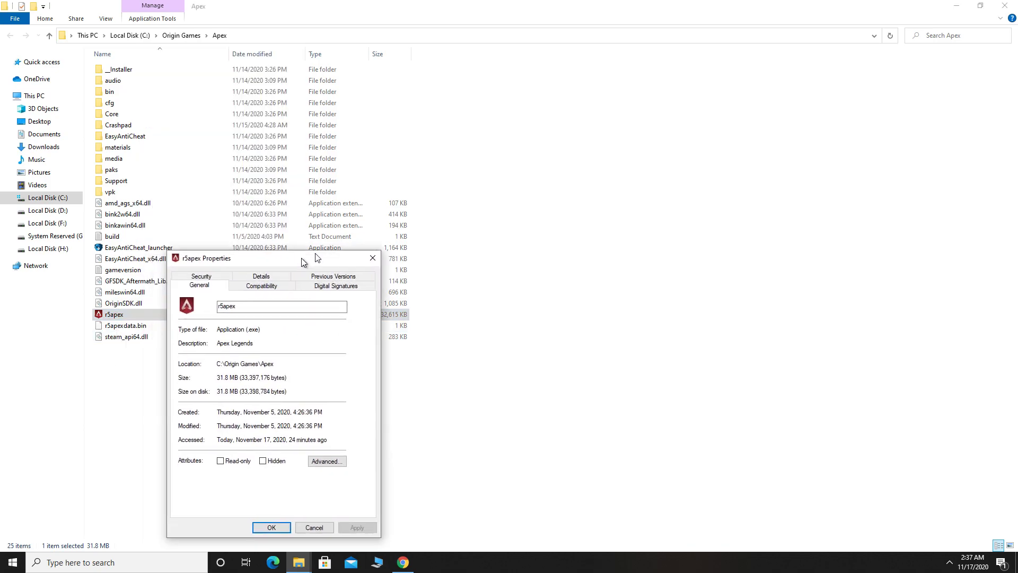
drag(306, 260, 577, 78)
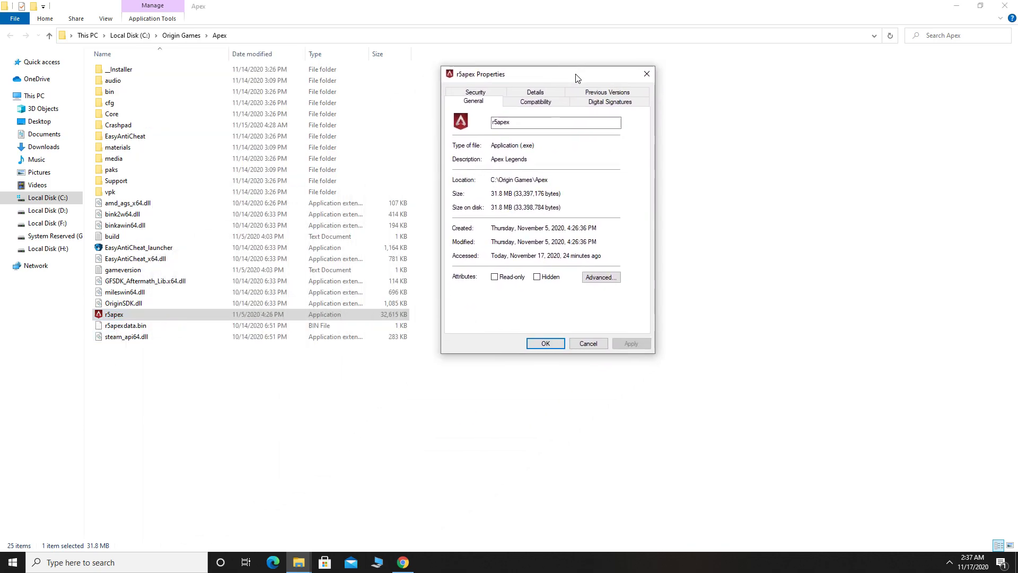
click(557, 104)
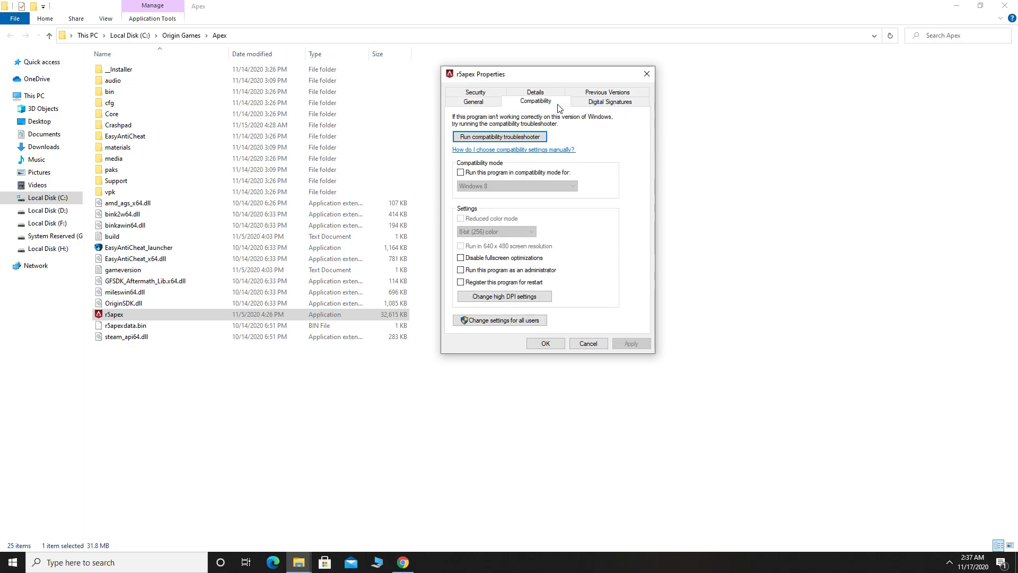
click(461, 258)
Override r5apex high DPI scaling with Application, apply the changes, and close the Apex folder.
click(498, 300)
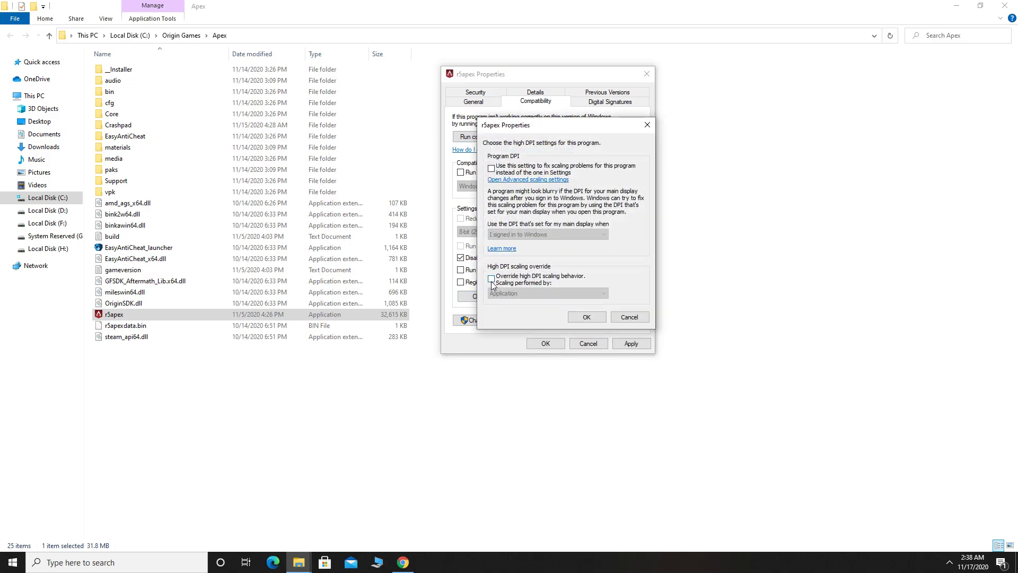
click(490, 278)
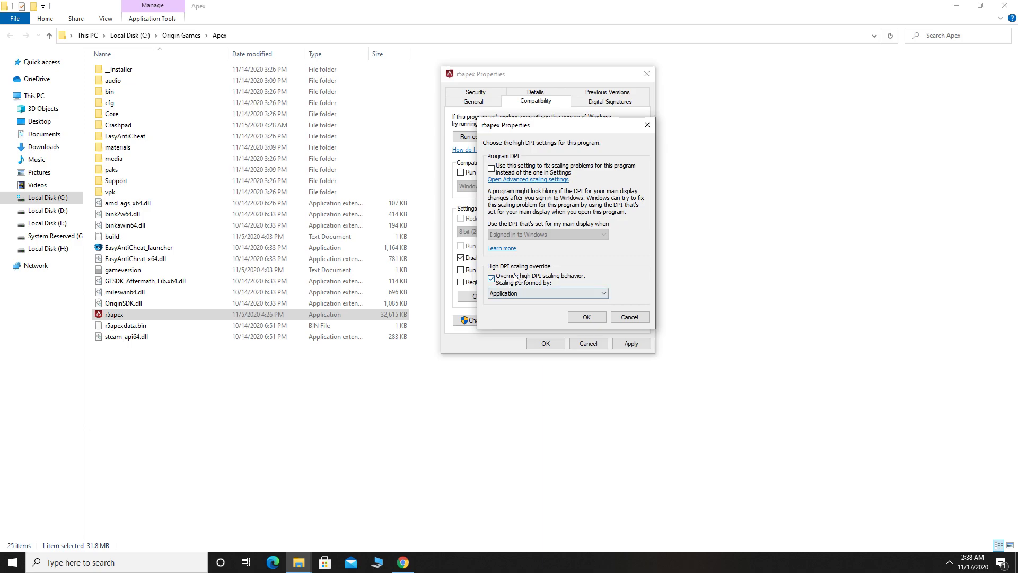
click(587, 318)
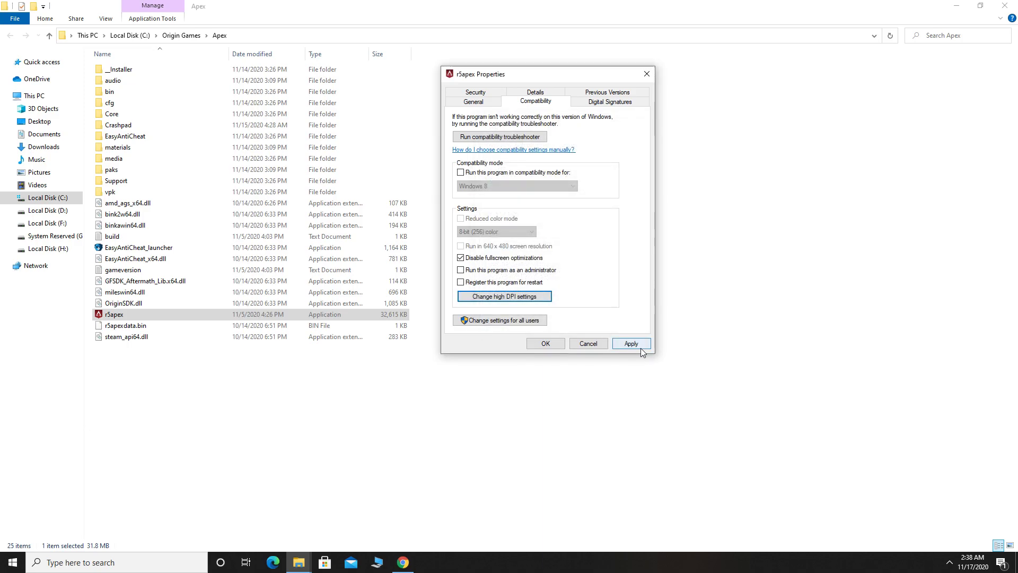
click(636, 345)
click(547, 344)
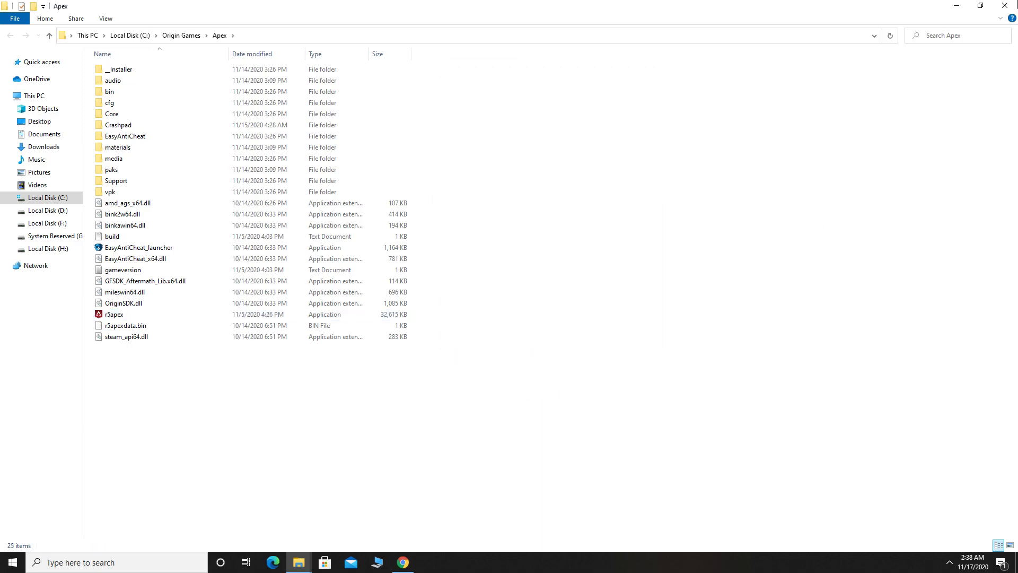
click(1005, 6)
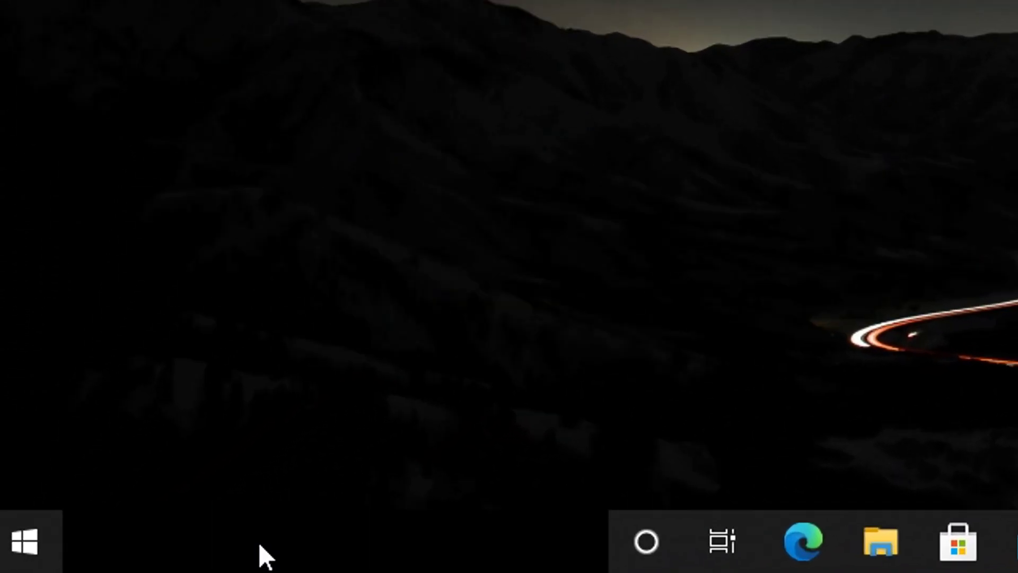
Set visual effects to best performance, keeping only 'Show thumbnails instead of icons', and apply.
click(141, 566)
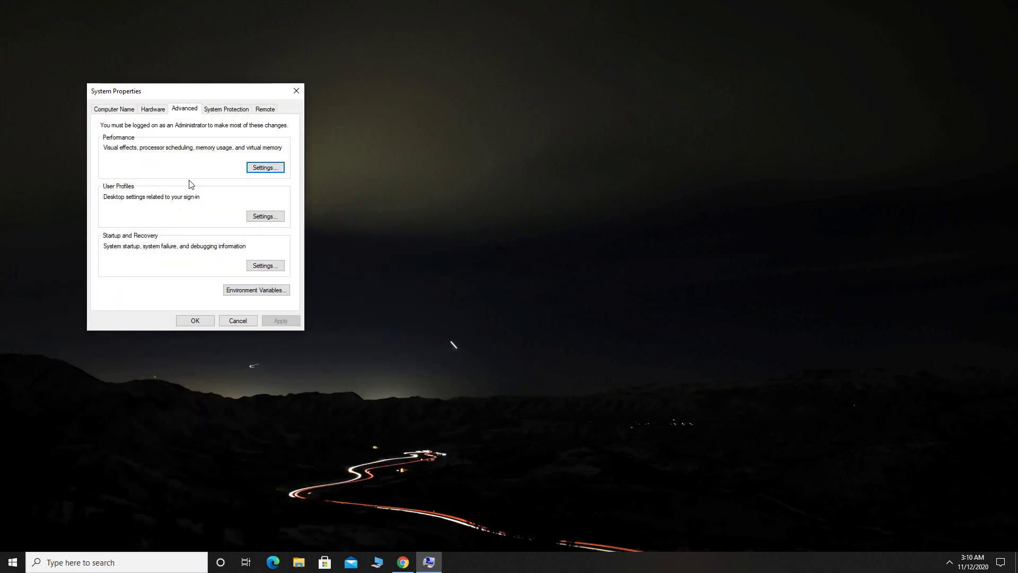
drag(216, 96, 567, 15)
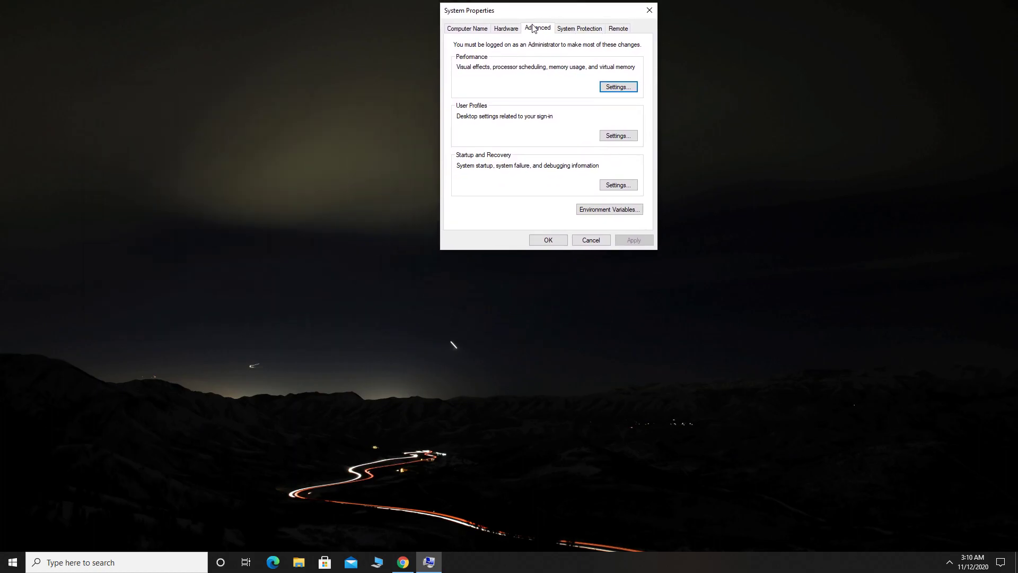
click(618, 86)
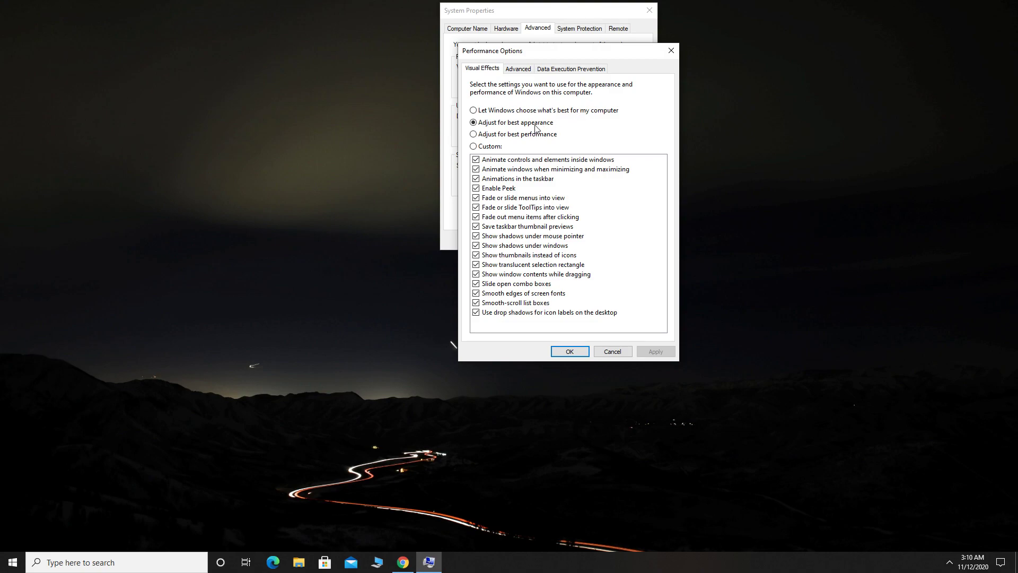
click(473, 135)
click(485, 257)
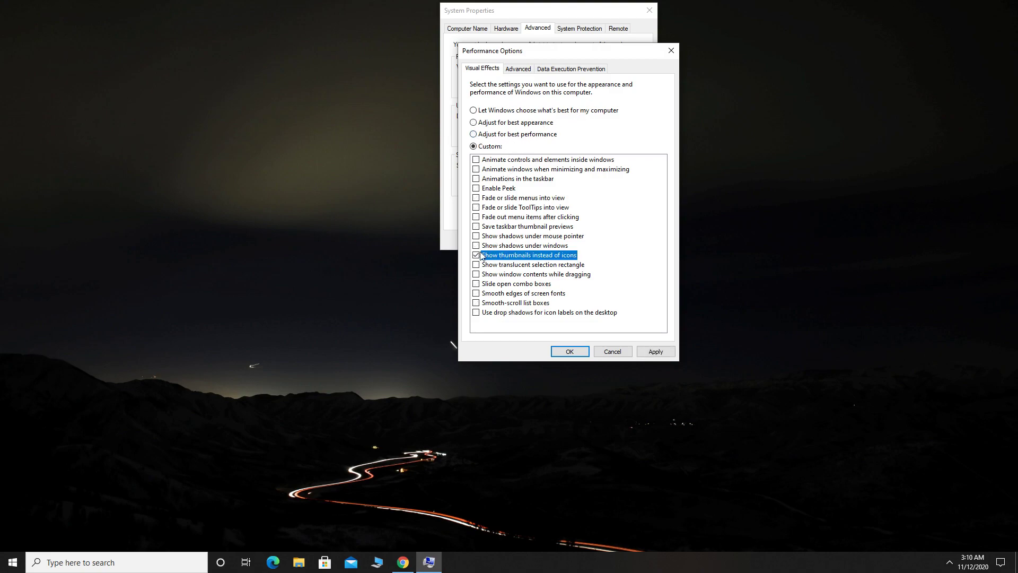
click(672, 353)
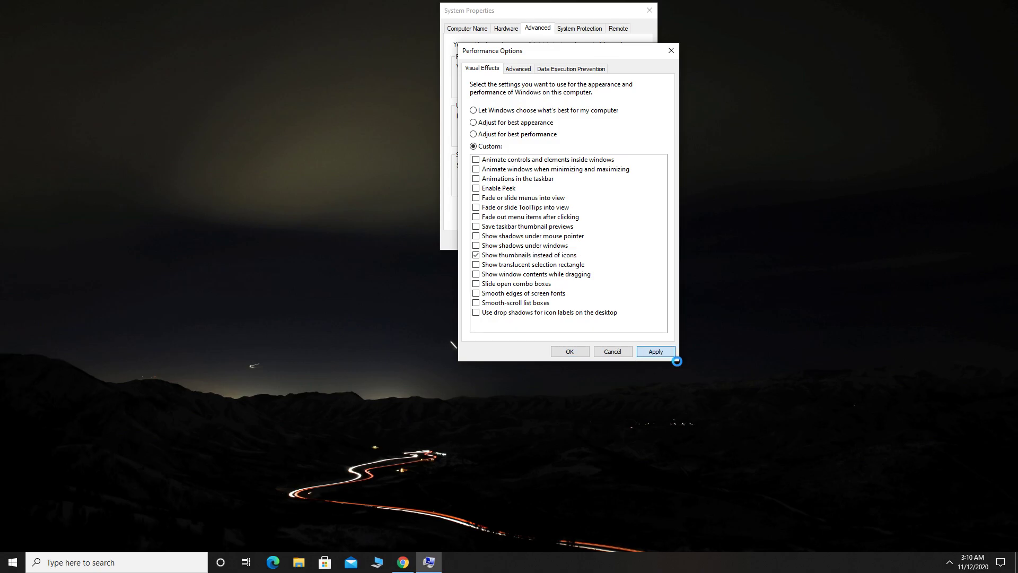
click(568, 352)
click(550, 243)
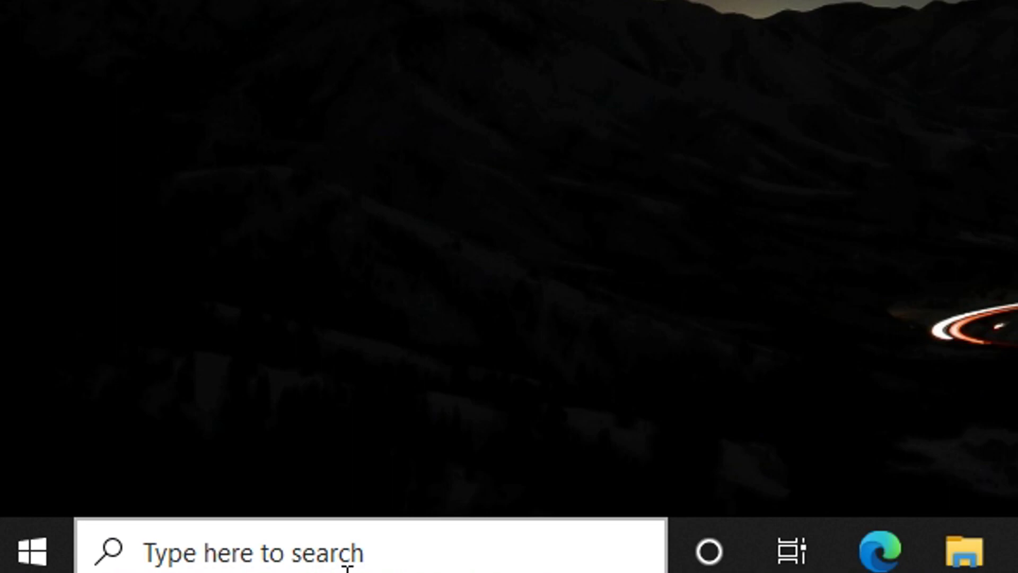
In Control Panel's Power Options, reveal the additional plans and use High performance.
click(347, 554)
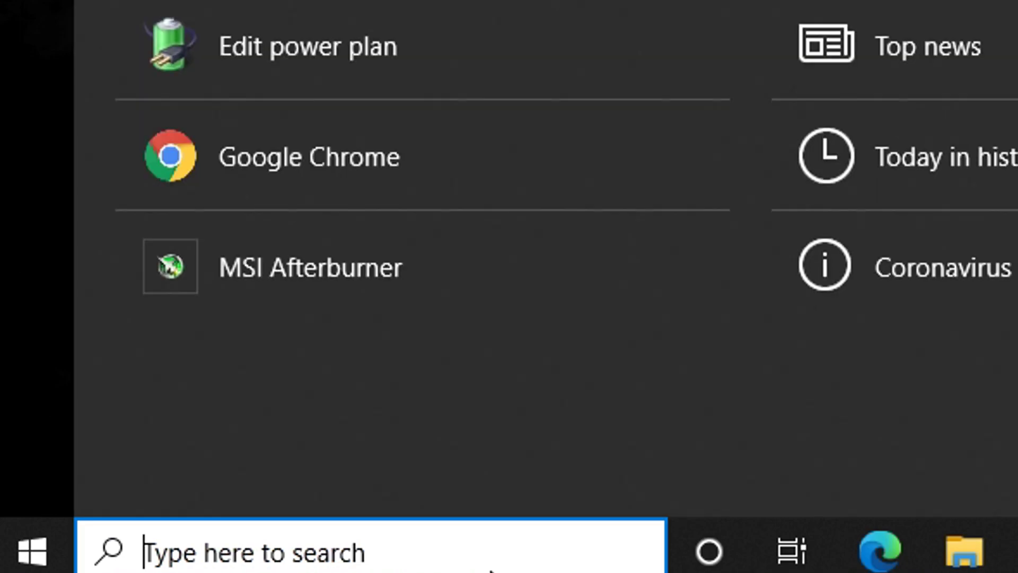
text(control)
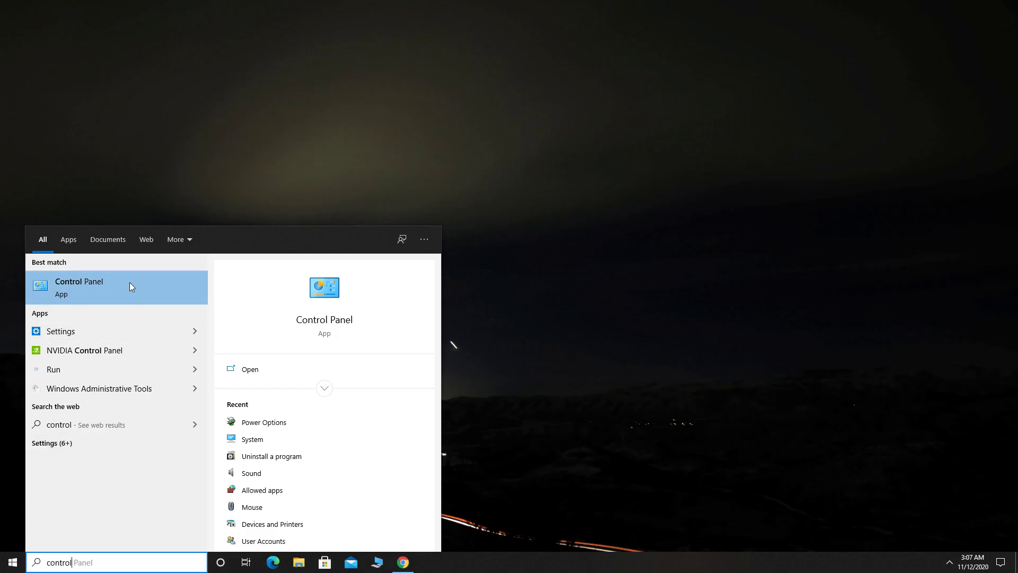
click(129, 282)
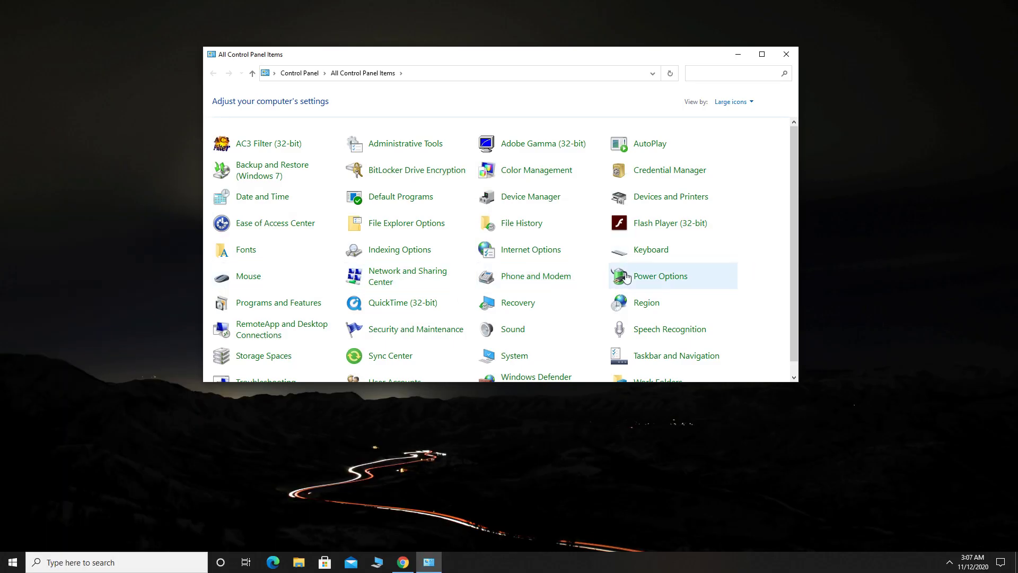
click(661, 277)
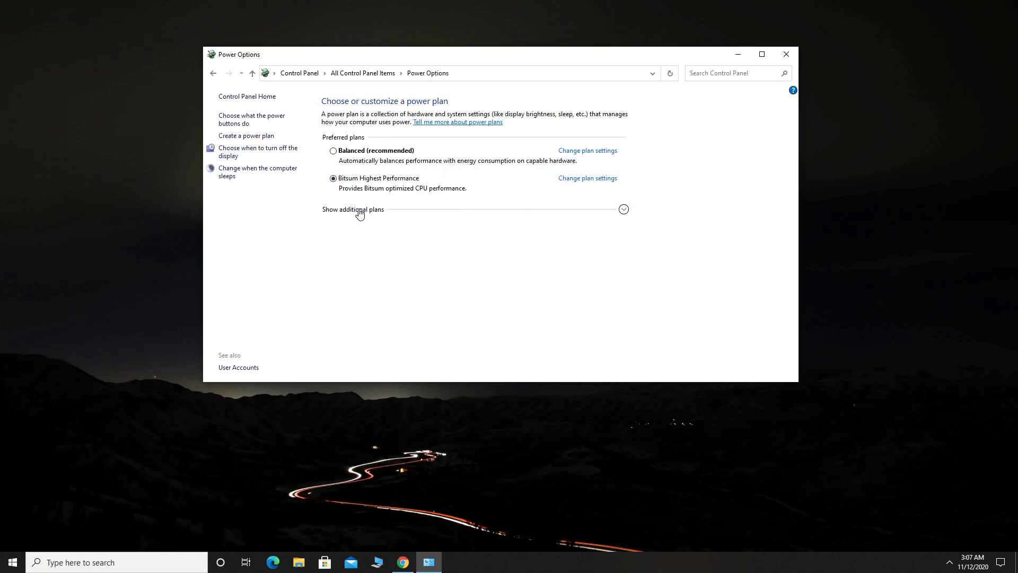
click(624, 210)
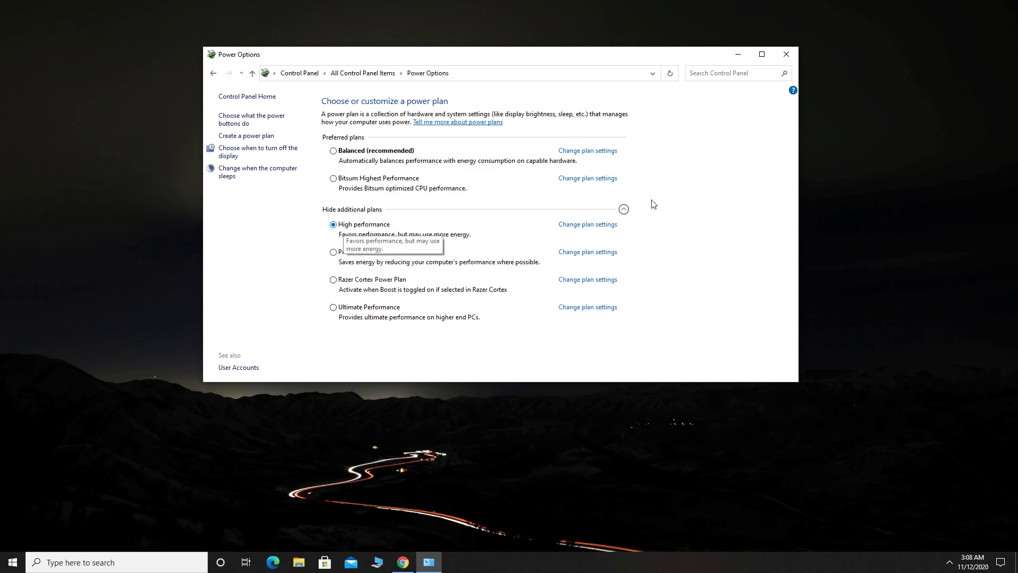
click(786, 55)
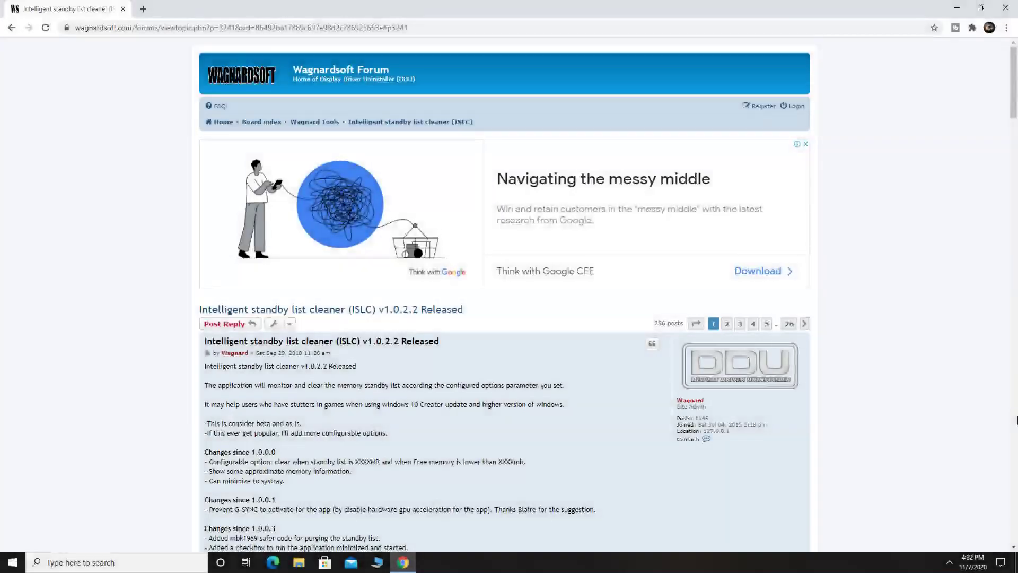
Download ISLC v1.0.2.2 via the Official Download Here link at the bottom of the Wagnardsoft thread.
click(403, 28)
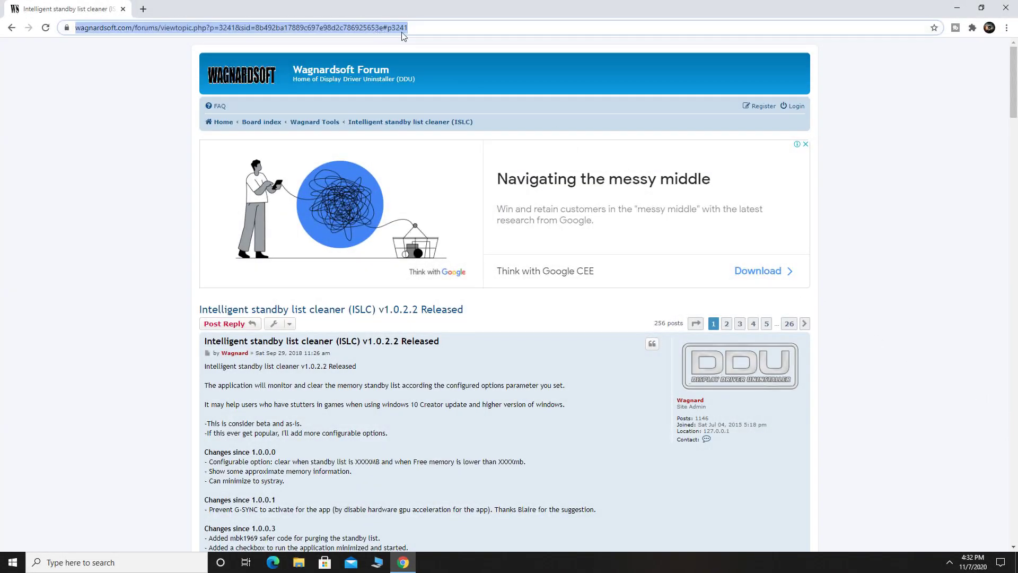
drag(505, 29, 5, 15)
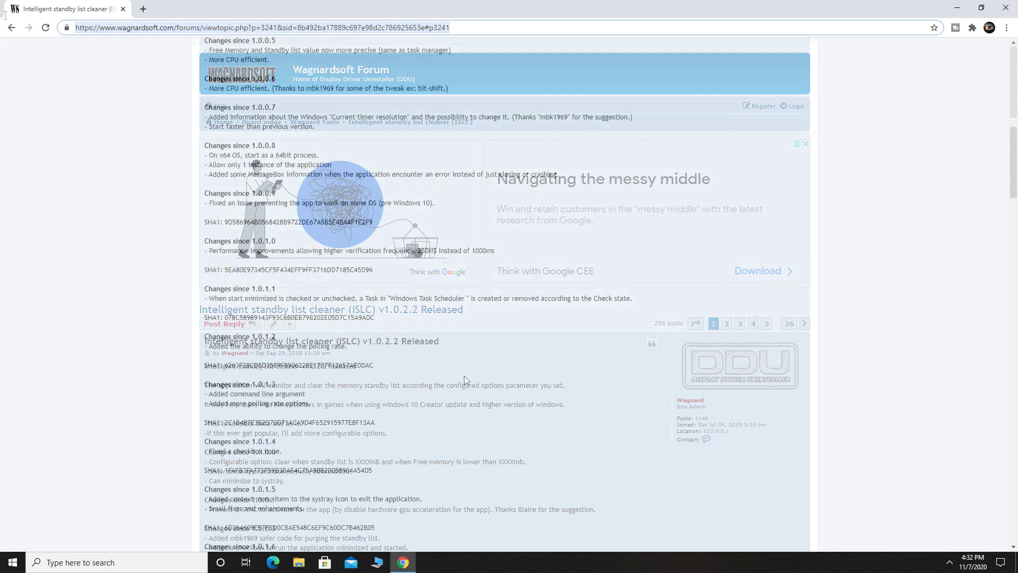
scroll(464, 376, down, 15)
scroll(464, 380, down, 1)
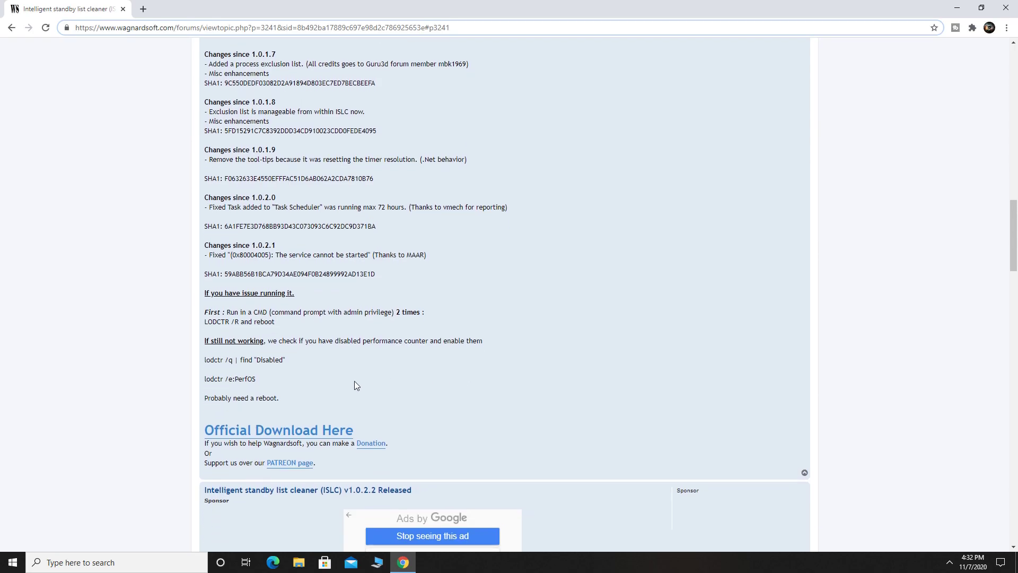
click(324, 433)
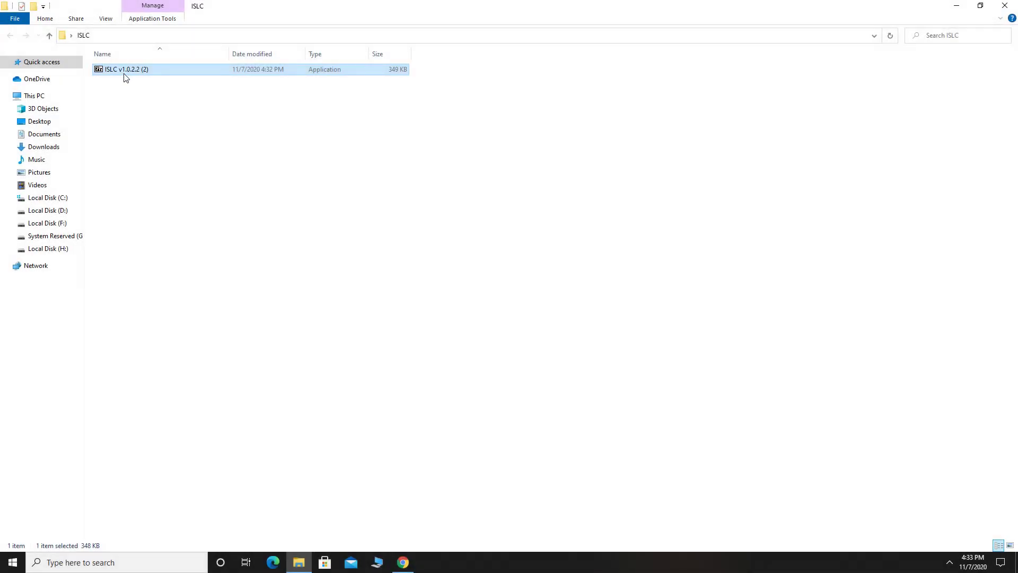
Extract the ISLC archive and run the cleaner from the ISLC v1.0.2.2 folder as administrator.
right_click(126, 78)
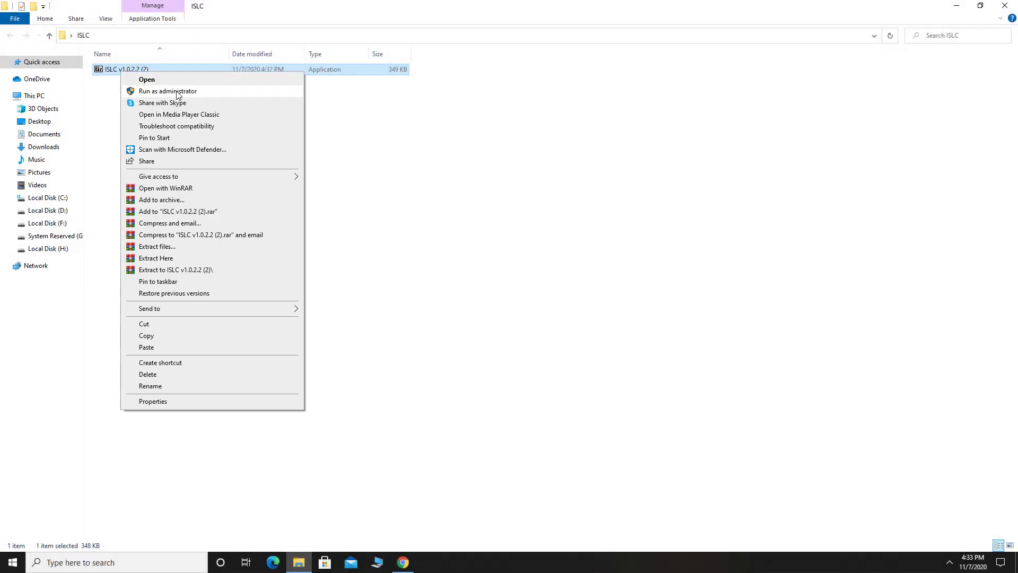
click(168, 256)
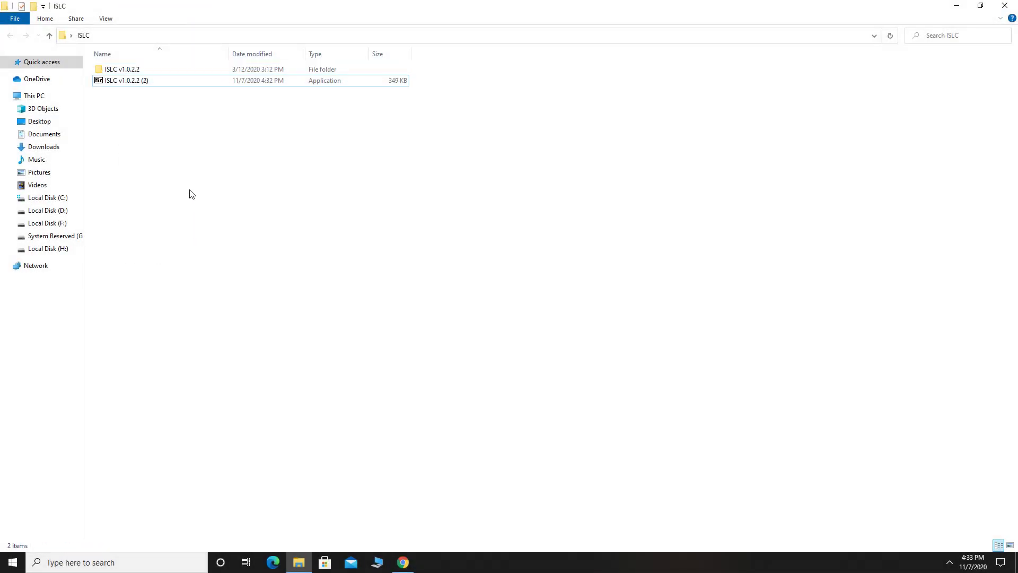
double_click(122, 69)
right_click(139, 69)
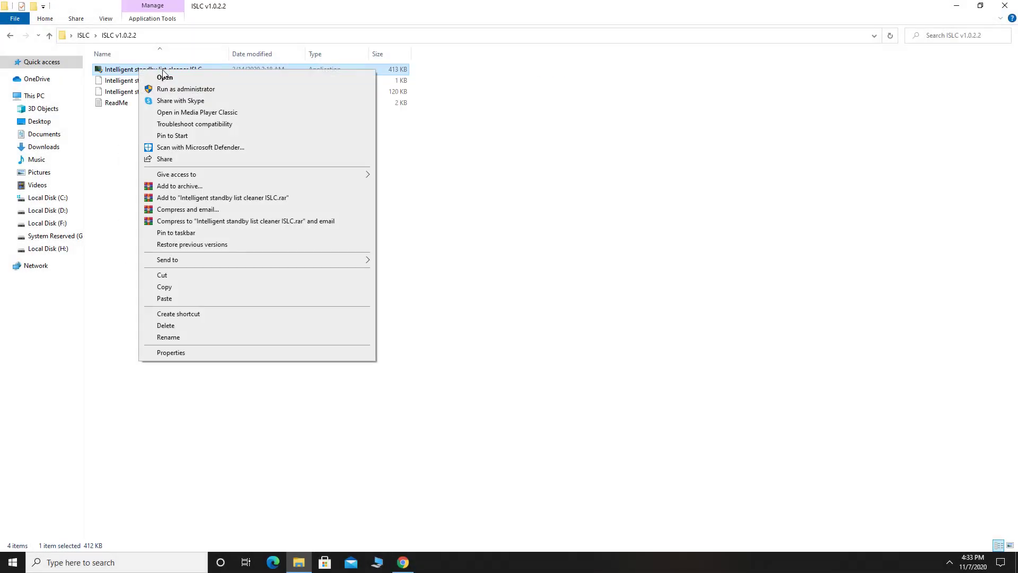
click(199, 89)
click(447, 352)
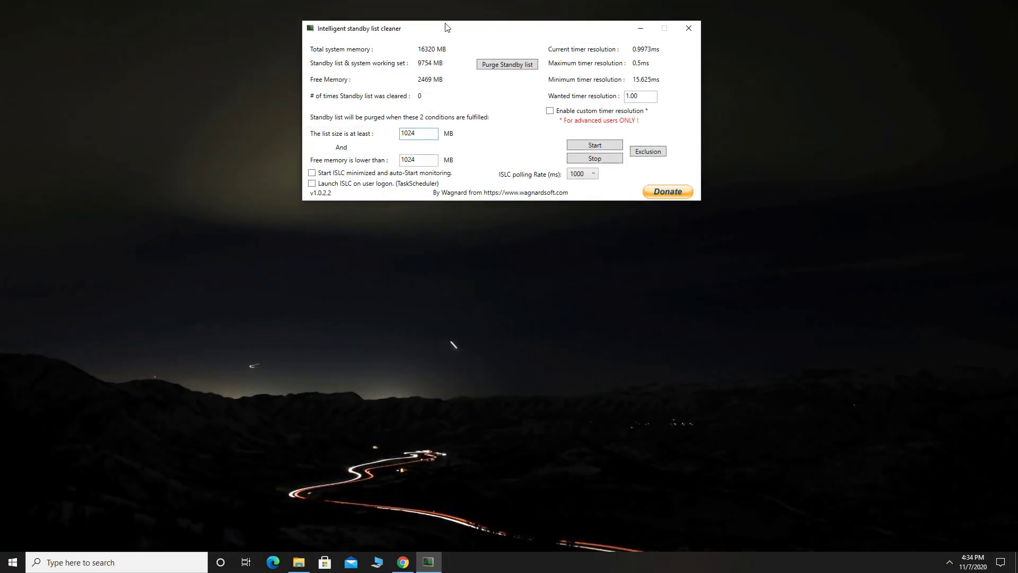
drag(445, 23, 437, 22)
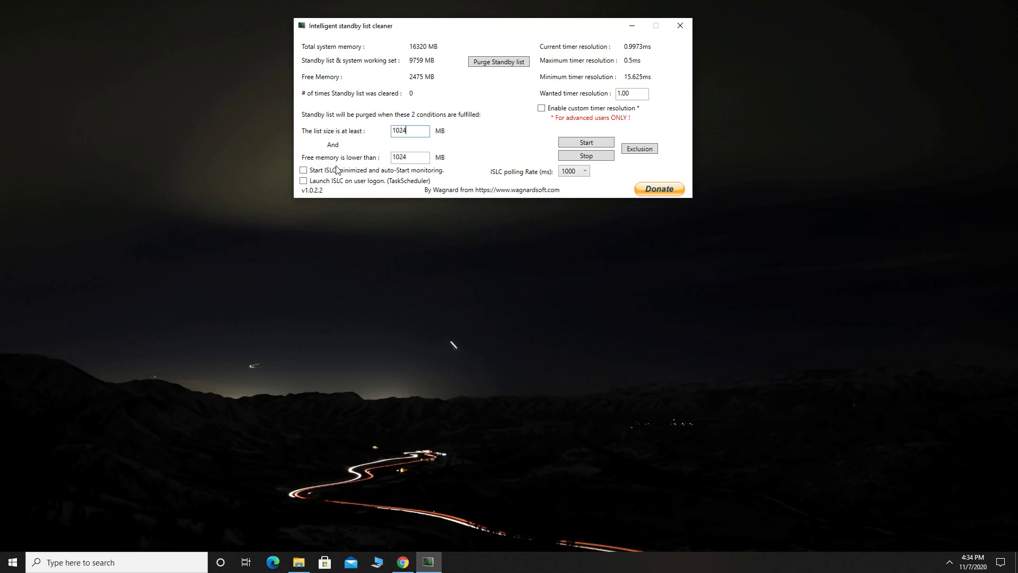
Set the free-memory threshold to 8196 MB and enable custom timer resolution 0.50.
double_click(407, 158)
key(BackSpace)
text(196)
click(541, 109)
key(shift+Tab)
text(0.50)
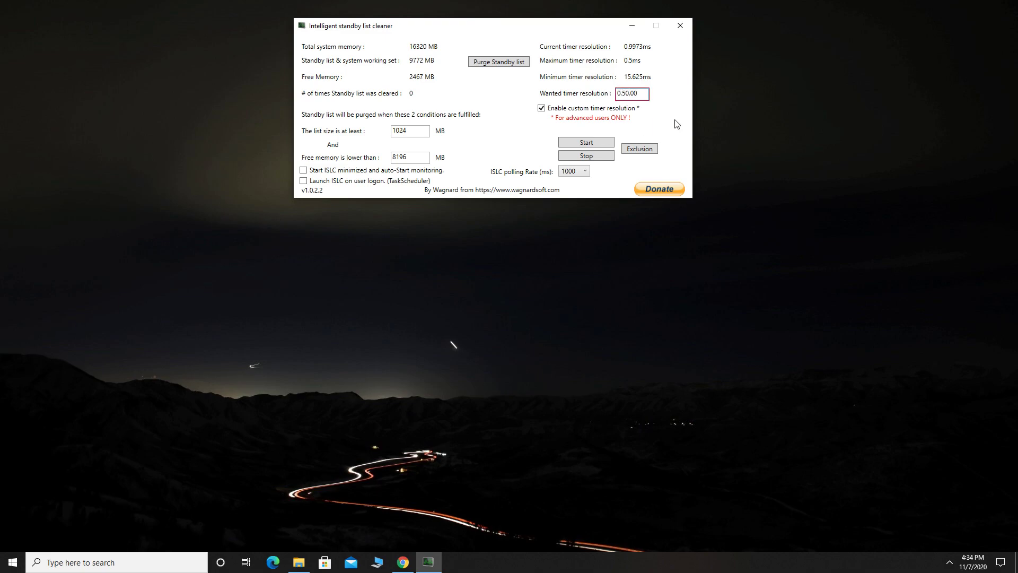
key(shift+End)
key(Delete)
Keep polling at 1000, start monitoring, and minimize ISLC to the tray.
click(578, 171)
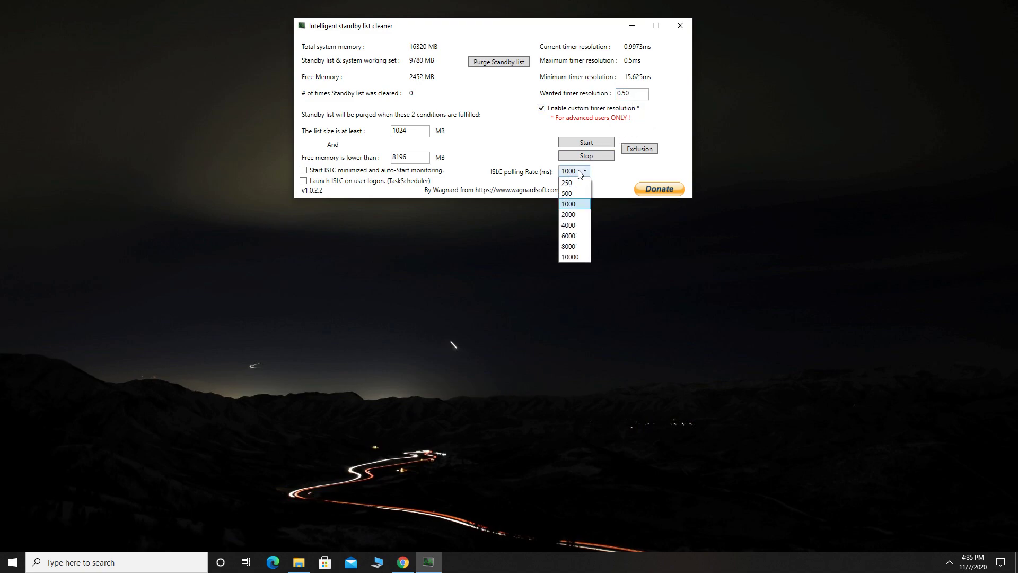
click(572, 206)
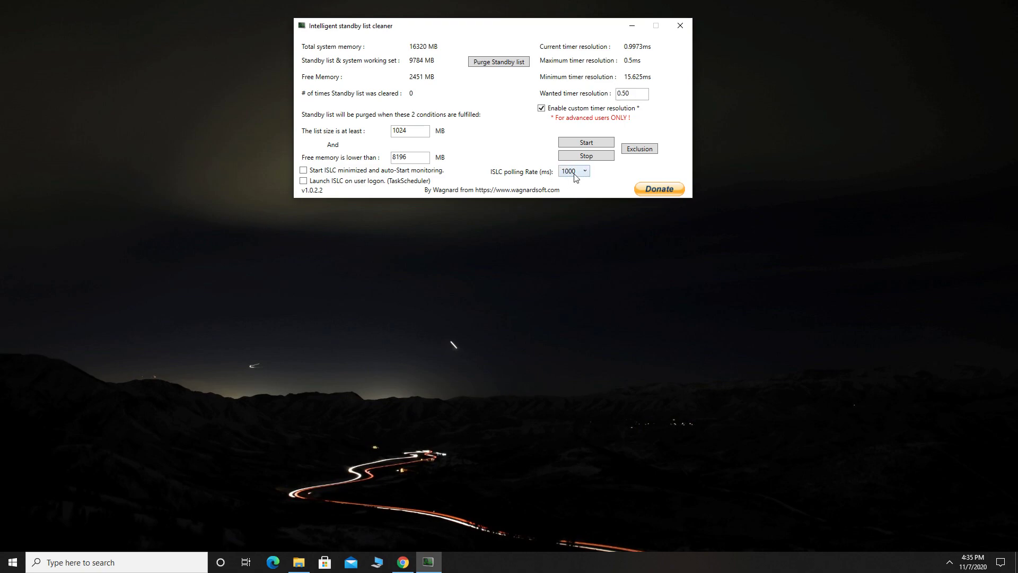
click(588, 143)
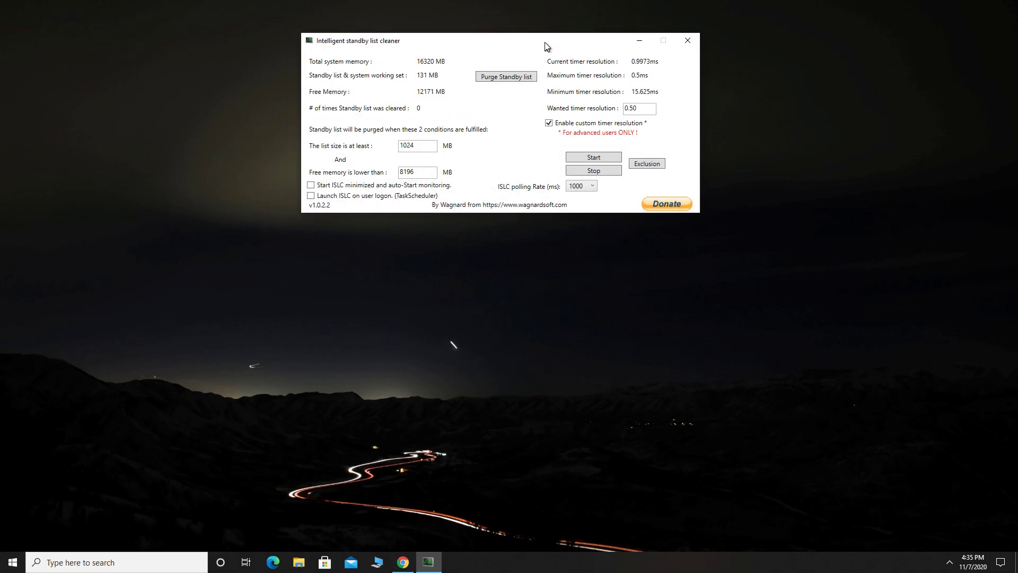
click(636, 36)
click(949, 562)
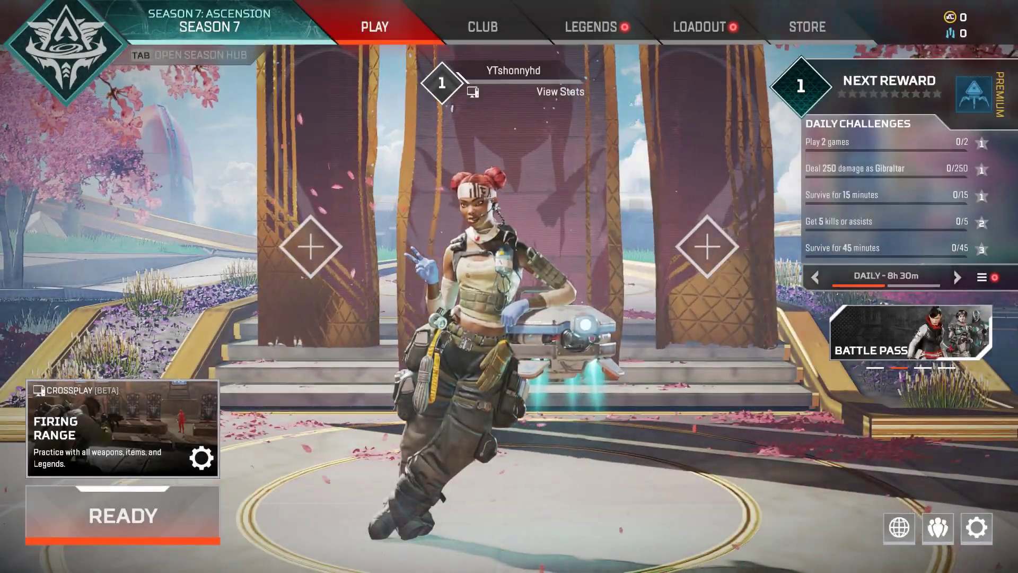
Open the Apex Legends settings menu on the Video page.
click(977, 528)
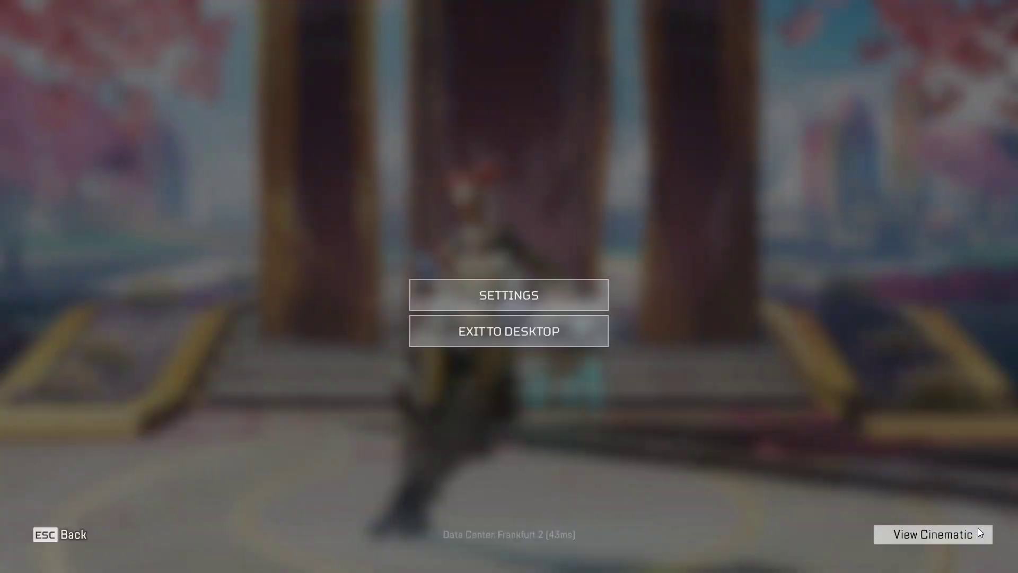
click(533, 295)
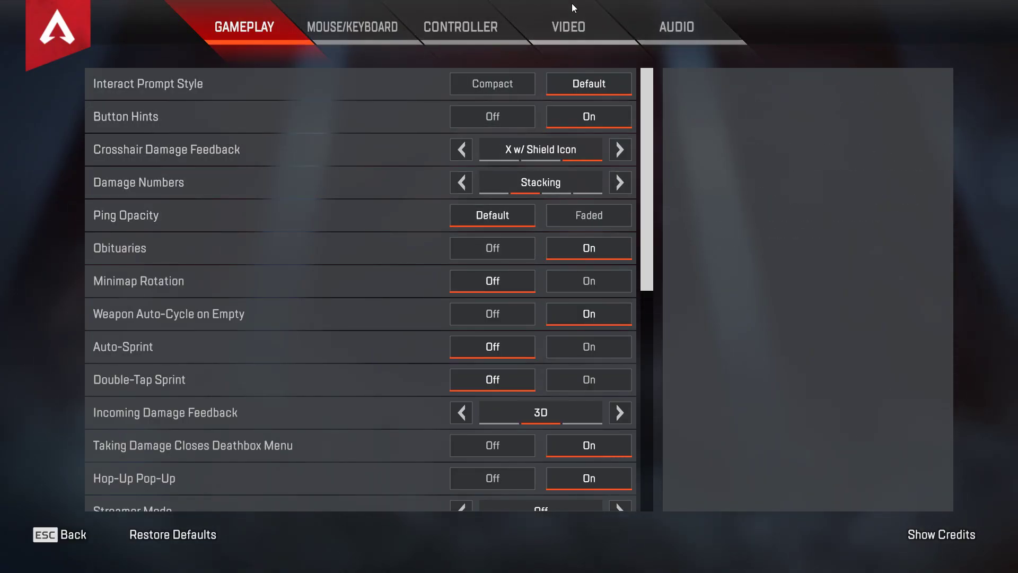
click(566, 24)
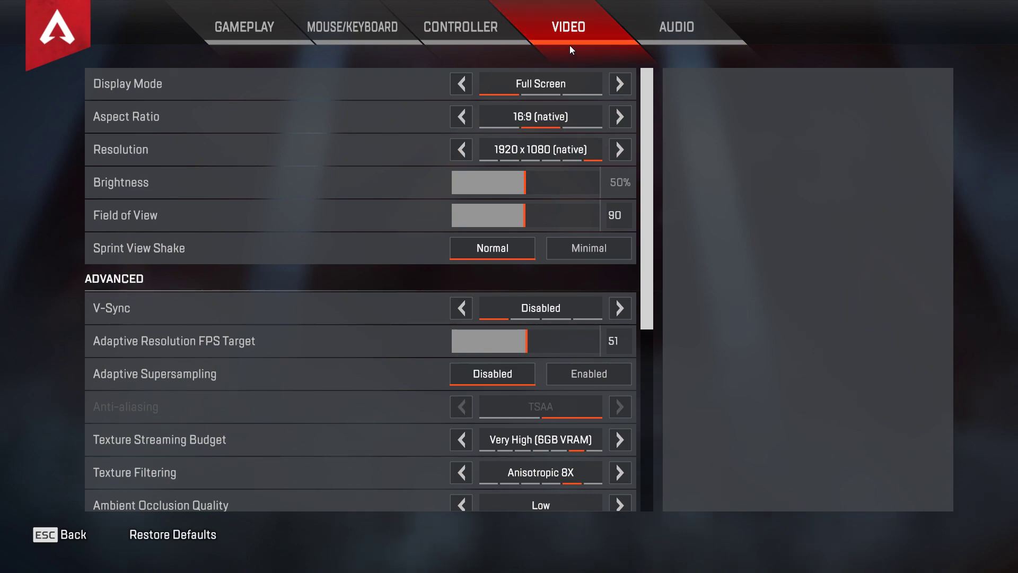
Keep Display Mode Full Screen, Aspect Ratio 16:9 native, resolution 1920 x 1080, and field of view 90.
click(622, 84)
click(621, 84)
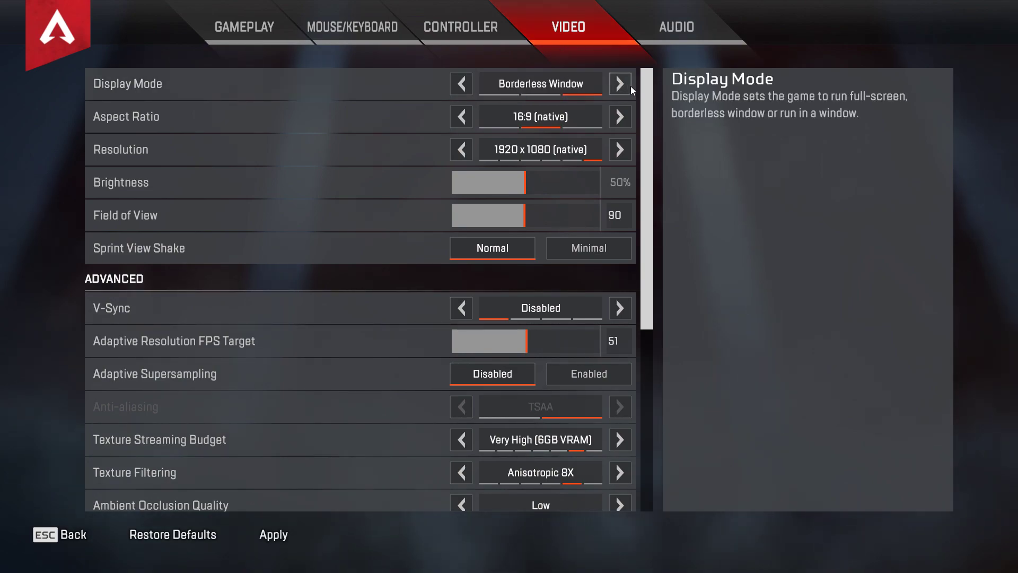
click(621, 84)
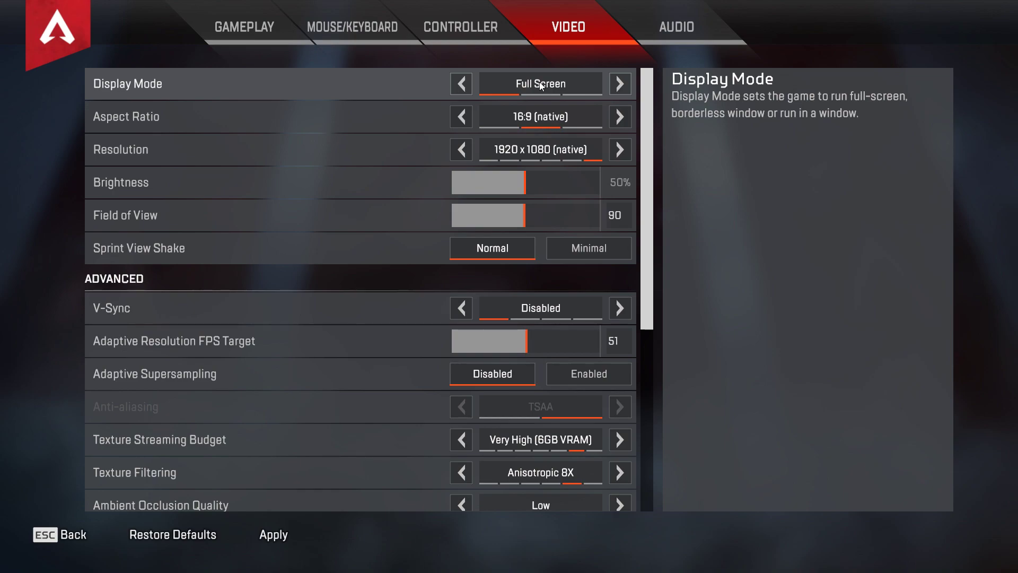
click(620, 118)
click(622, 119)
click(621, 118)
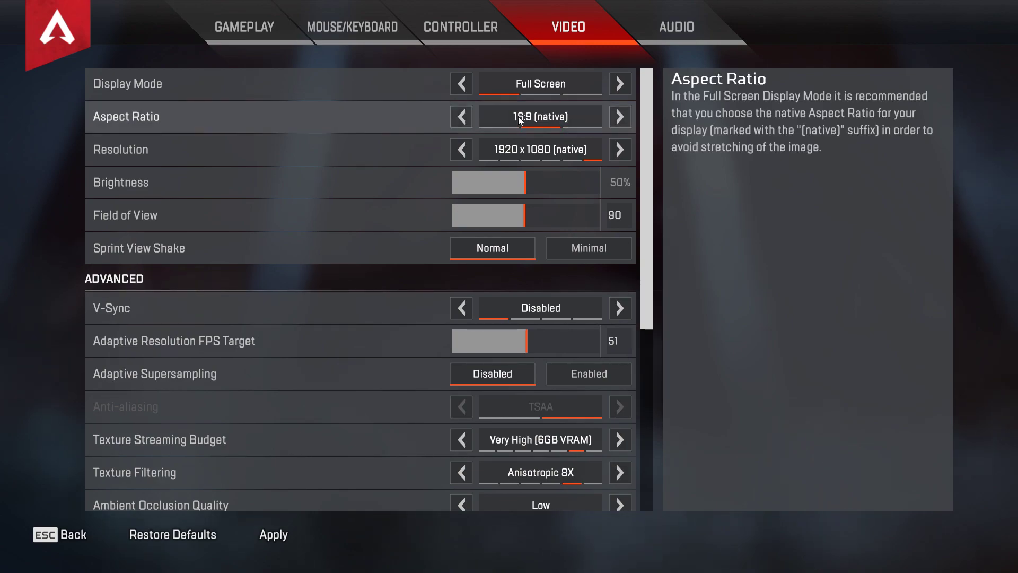
click(461, 151)
click(618, 153)
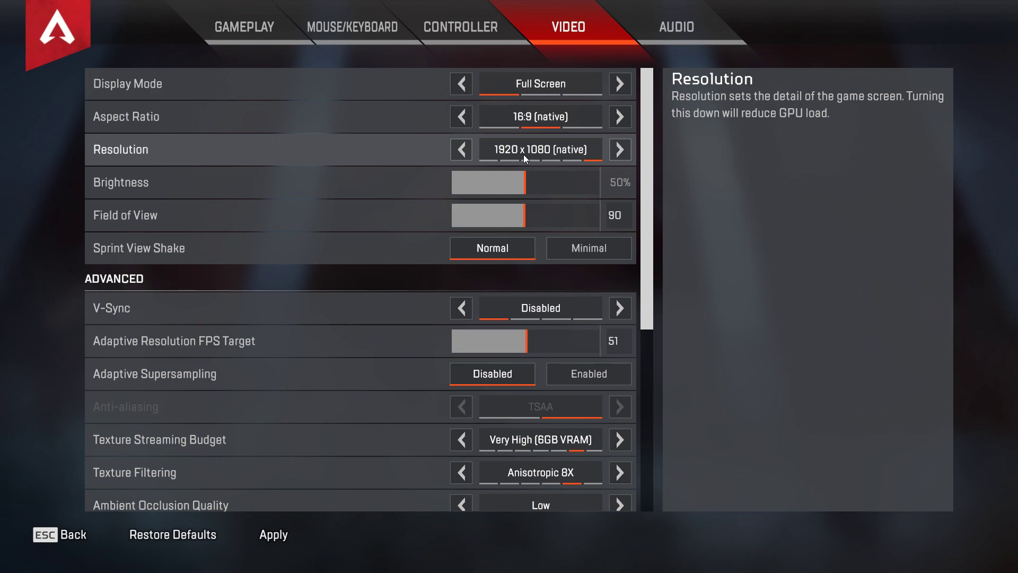
drag(515, 217, 528, 215)
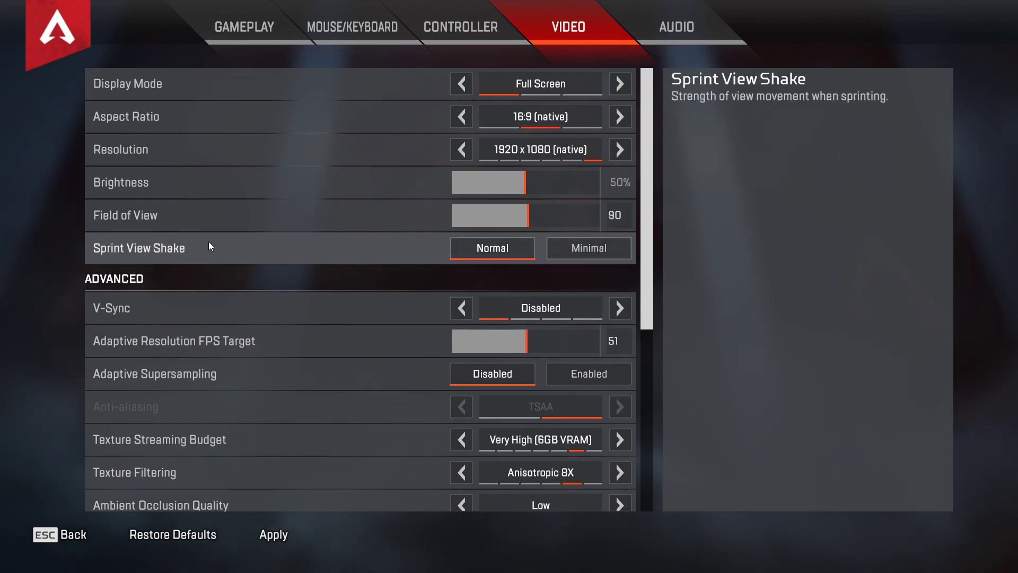
Set Sprint View Shake to Minimal, keep V-Sync Disabled, adaptive FPS target 0, anti-aliasing None.
click(613, 247)
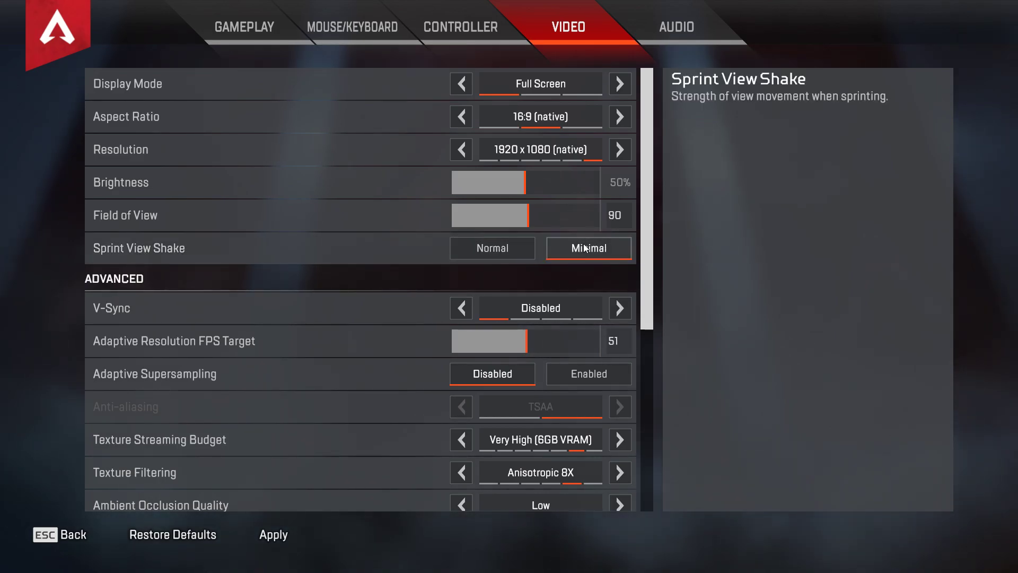
scroll(570, 225, down, 2)
click(557, 189)
click(491, 187)
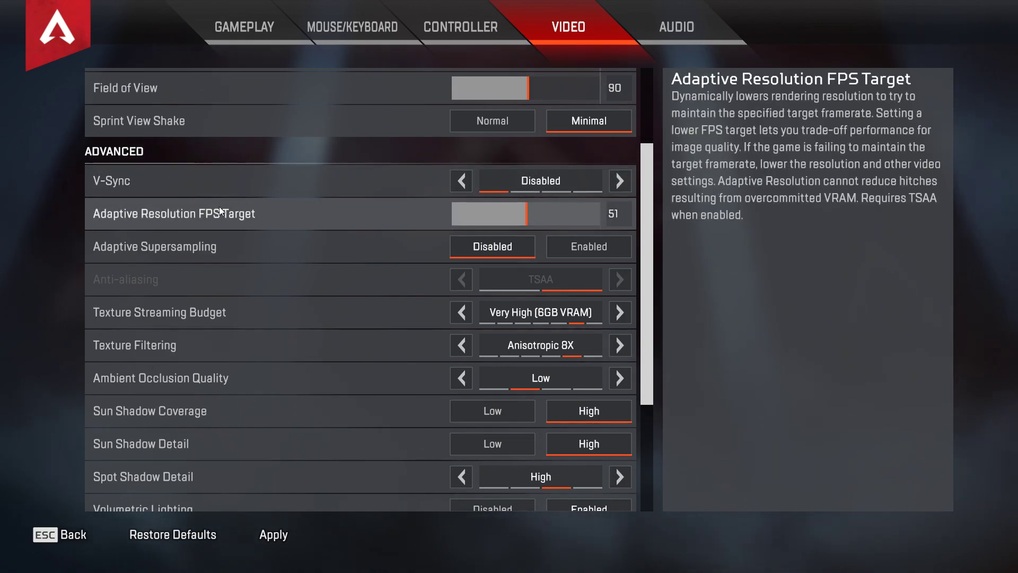
drag(529, 214, 452, 213)
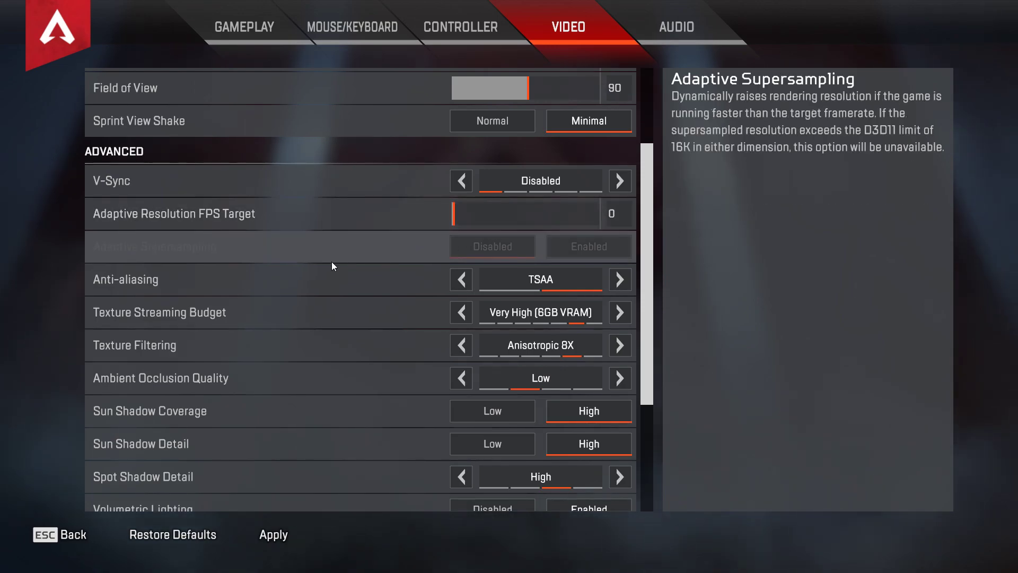
click(463, 282)
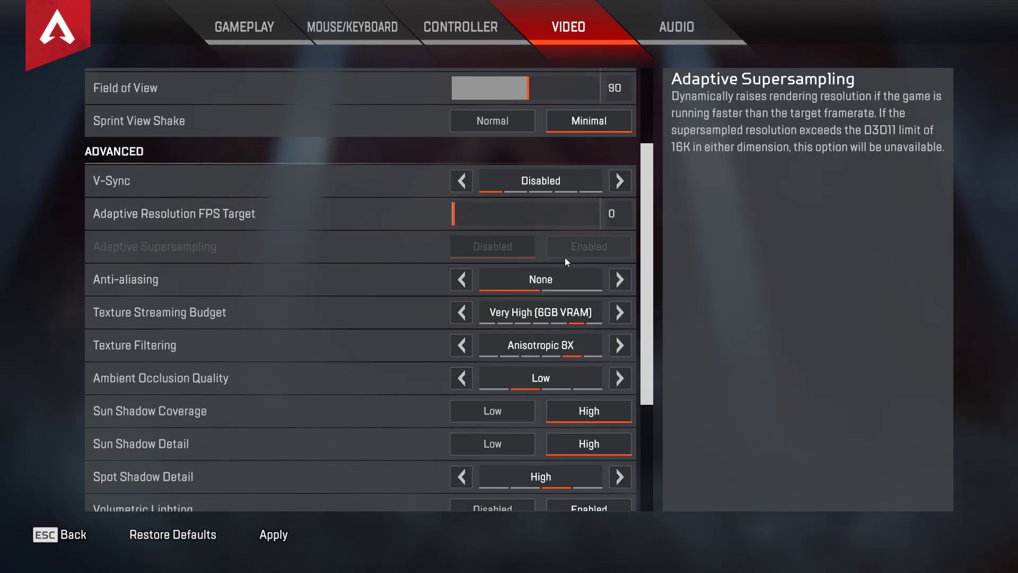
Leave Texture Streaming Budget at Very High and Texture Filtering at Anisotropic 8X.
scroll(527, 293, down, 2)
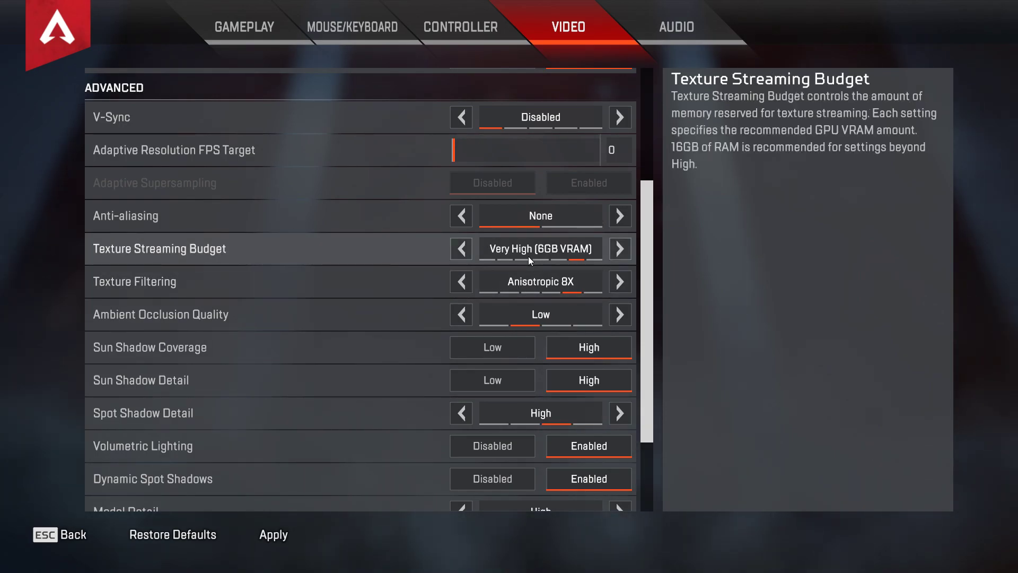
click(462, 248)
click(463, 247)
click(463, 247)
click(462, 247)
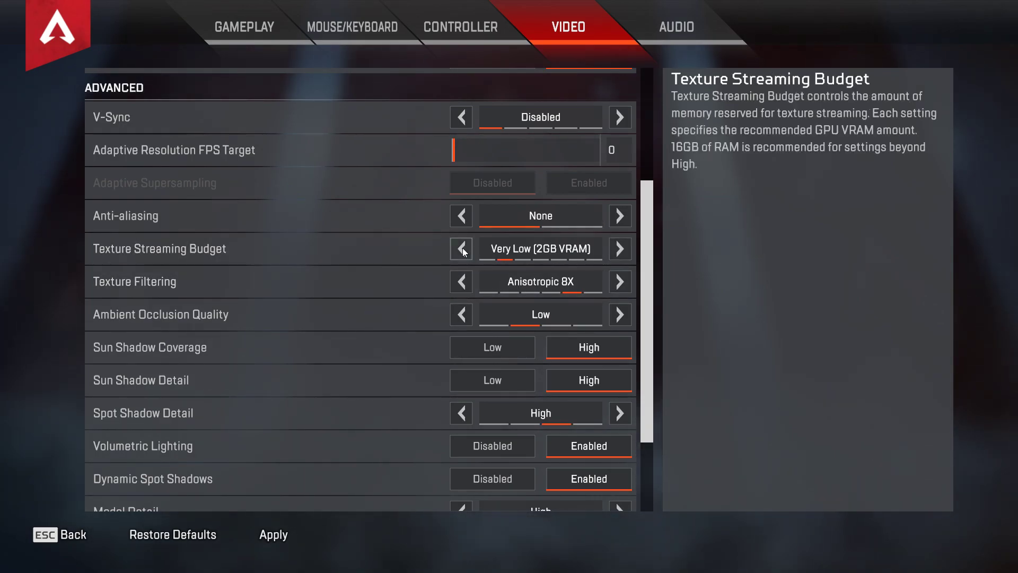
click(461, 249)
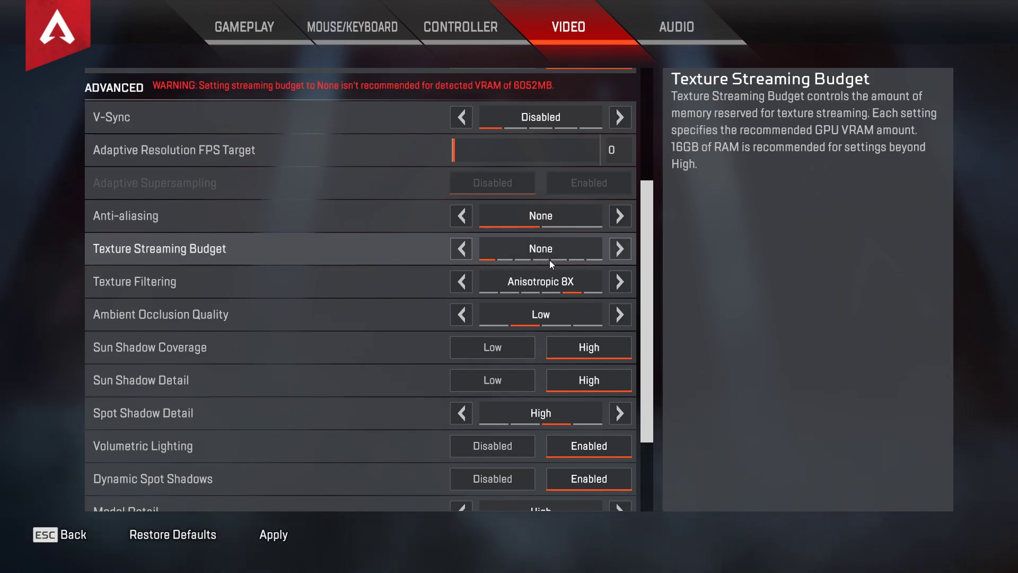
click(600, 252)
click(607, 253)
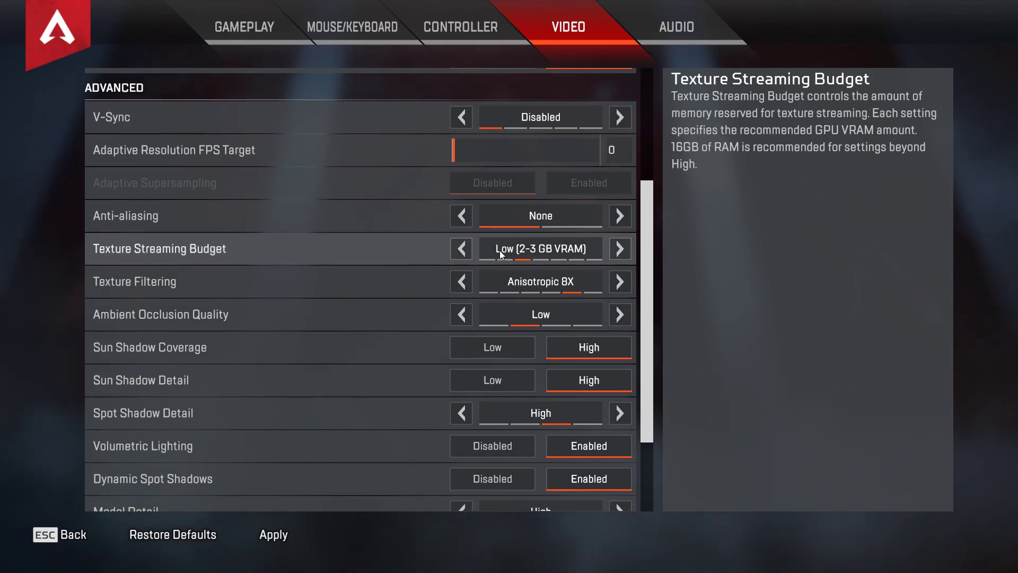
click(582, 257)
click(620, 249)
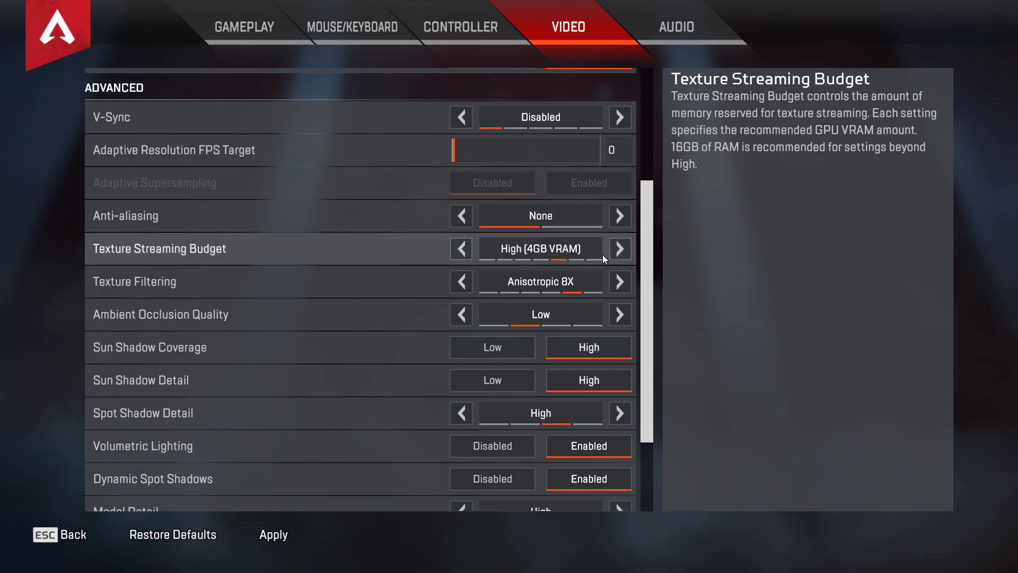
click(621, 252)
click(469, 286)
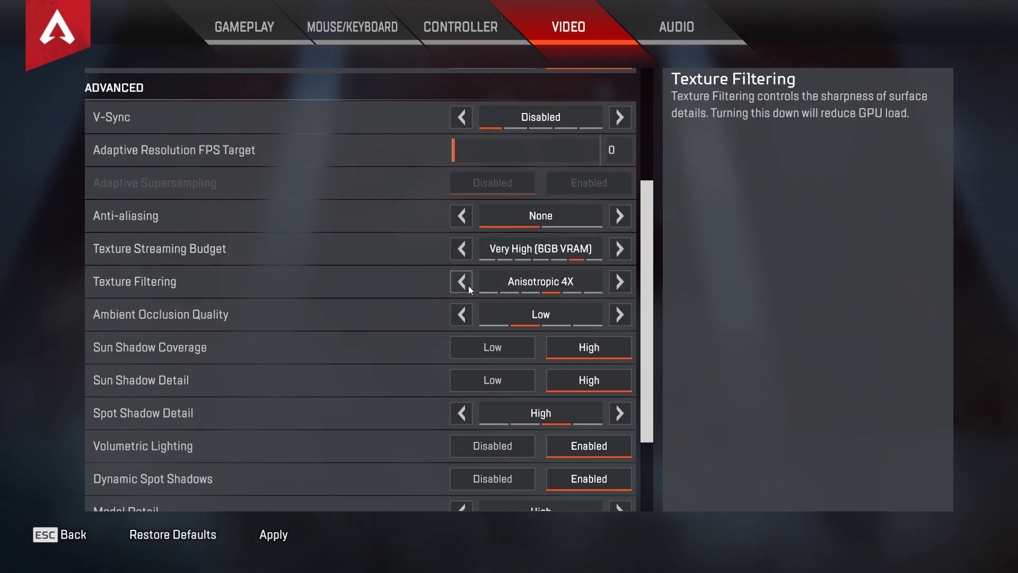
click(619, 281)
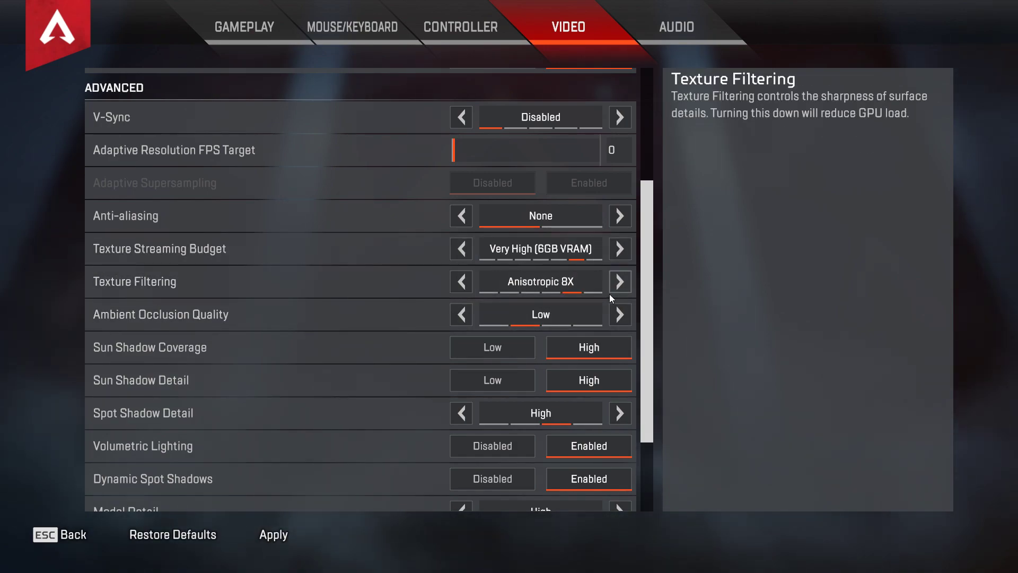
Disable ambient occlusion, spot shadows, volumetric lighting and dynamic spot shadows; set sun shadows to Low.
click(463, 315)
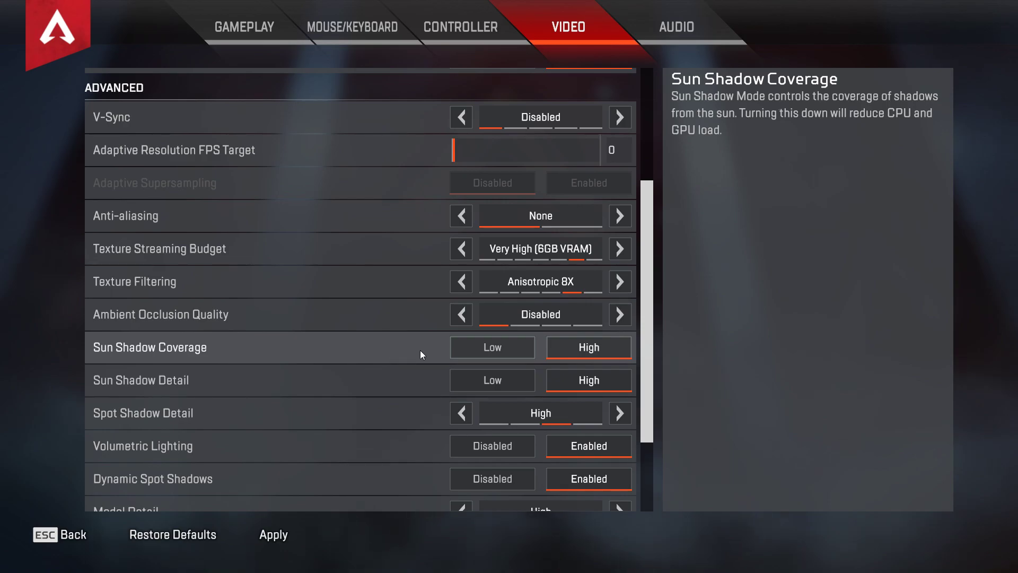
click(495, 348)
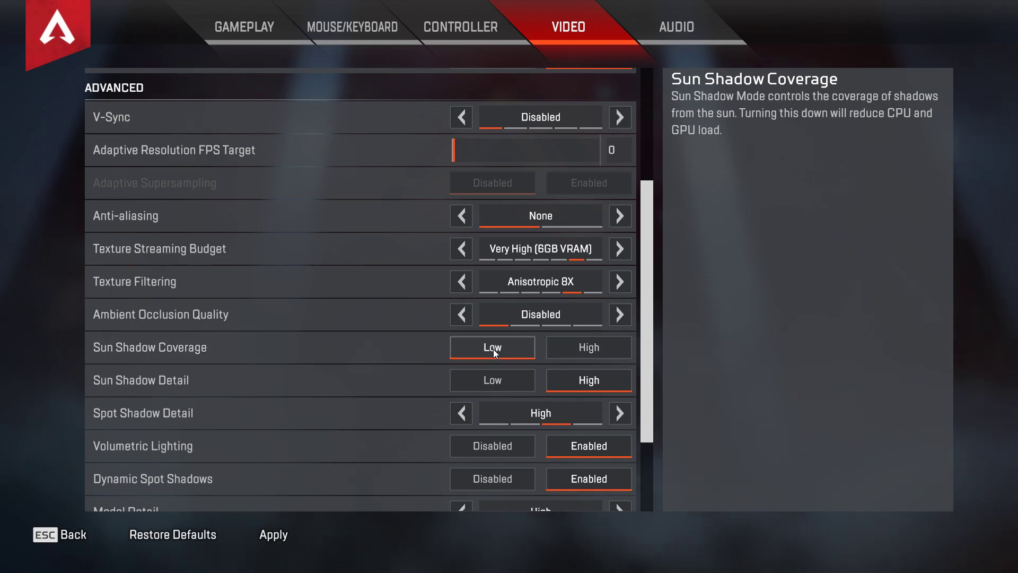
click(501, 381)
scroll(499, 378, down, 2)
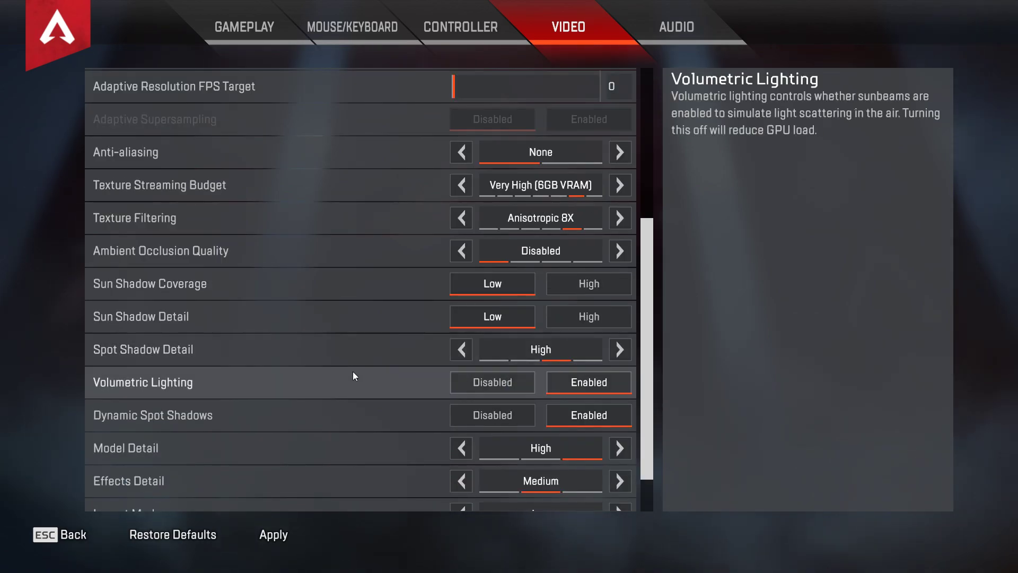
click(461, 346)
click(461, 346)
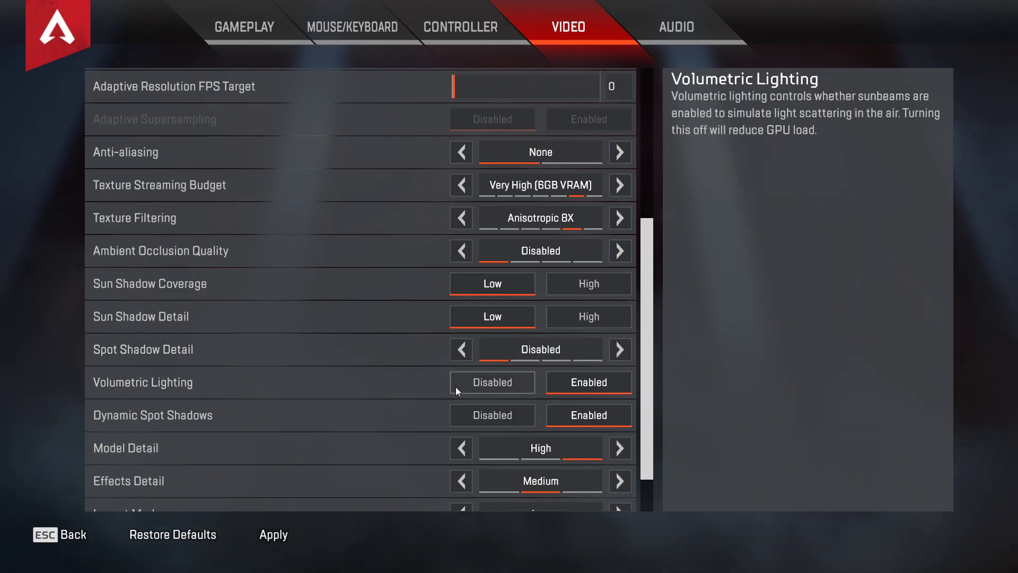
click(486, 384)
click(472, 409)
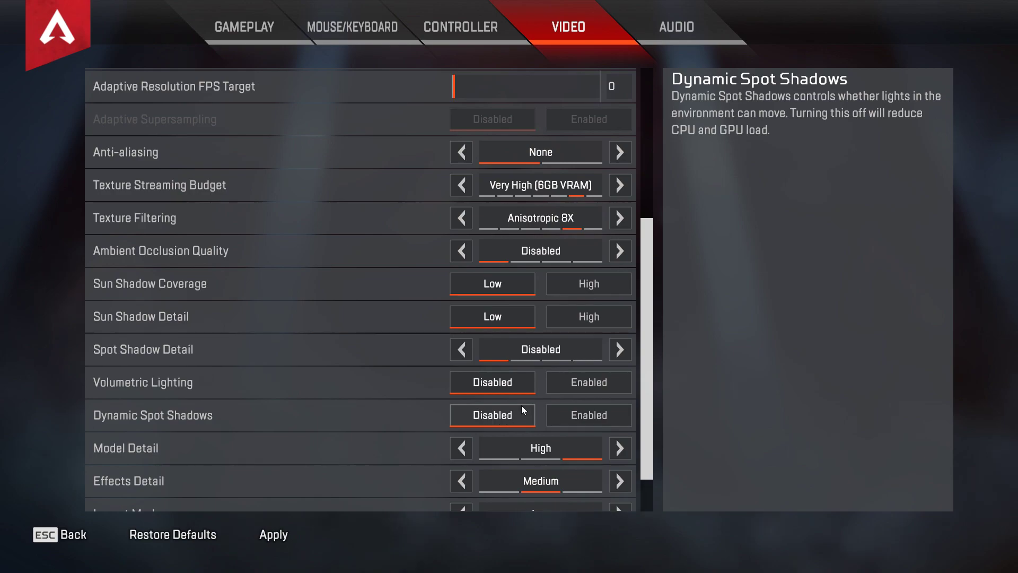
Lower Model Detail, Effects Detail and Ragdolls to Low, and disable Impact Marks.
scroll(530, 398, down, 2)
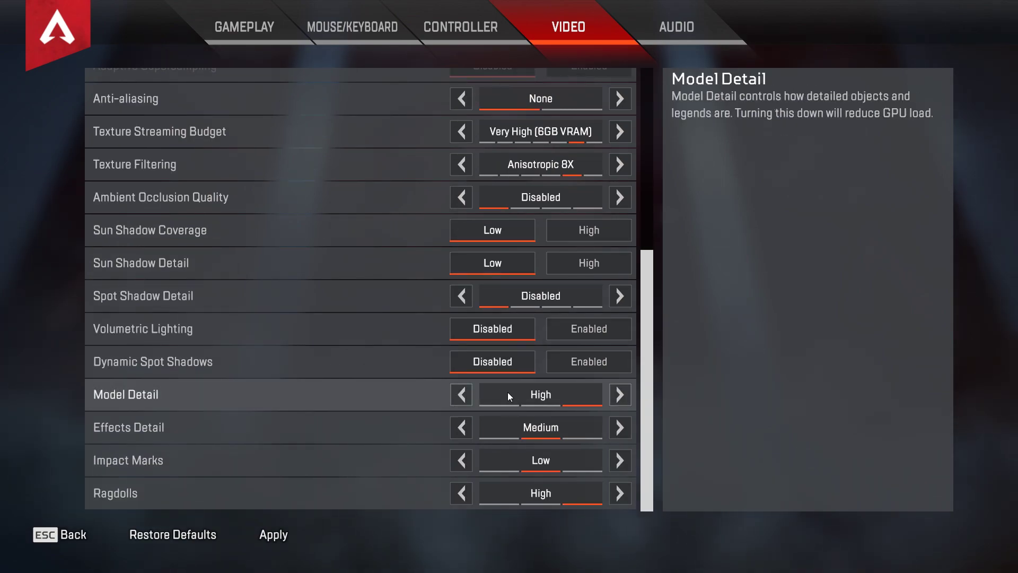
click(462, 396)
click(461, 396)
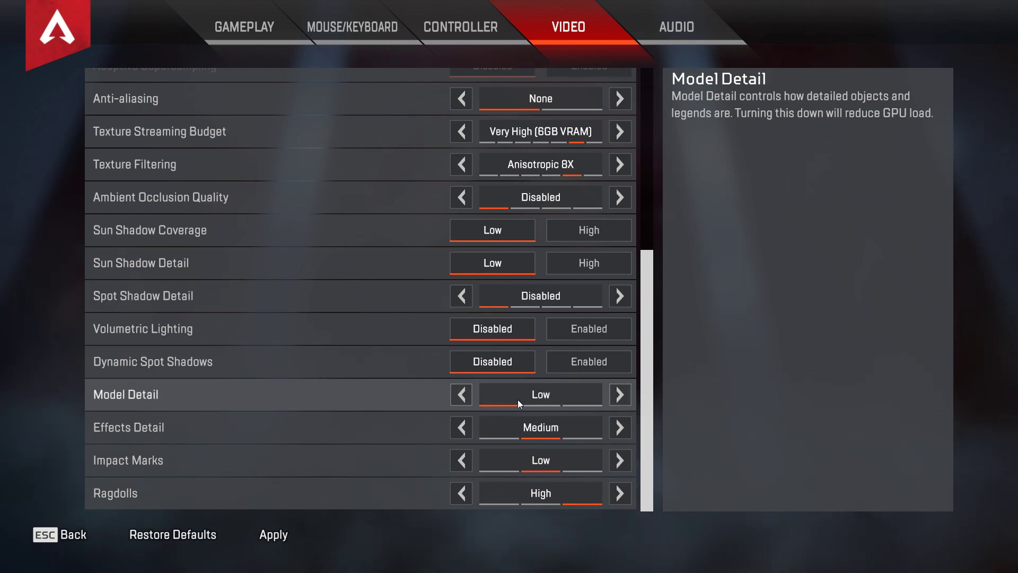
click(463, 430)
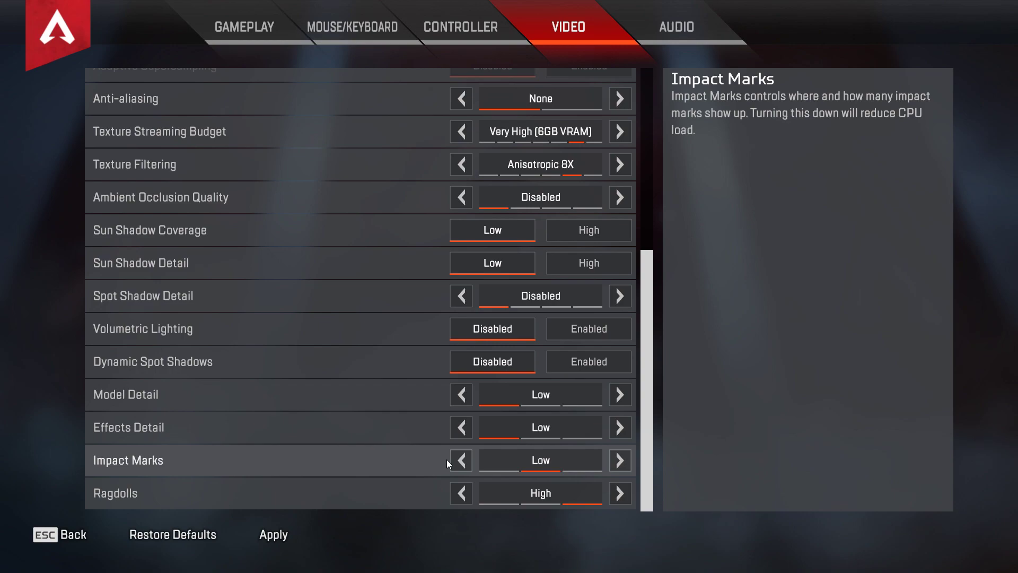
click(462, 461)
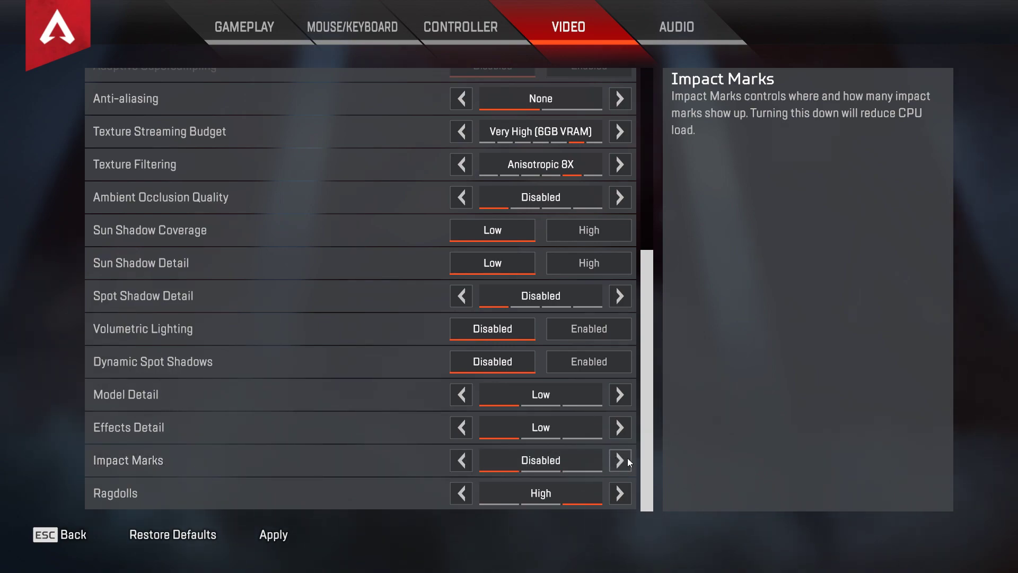
click(457, 497)
click(457, 498)
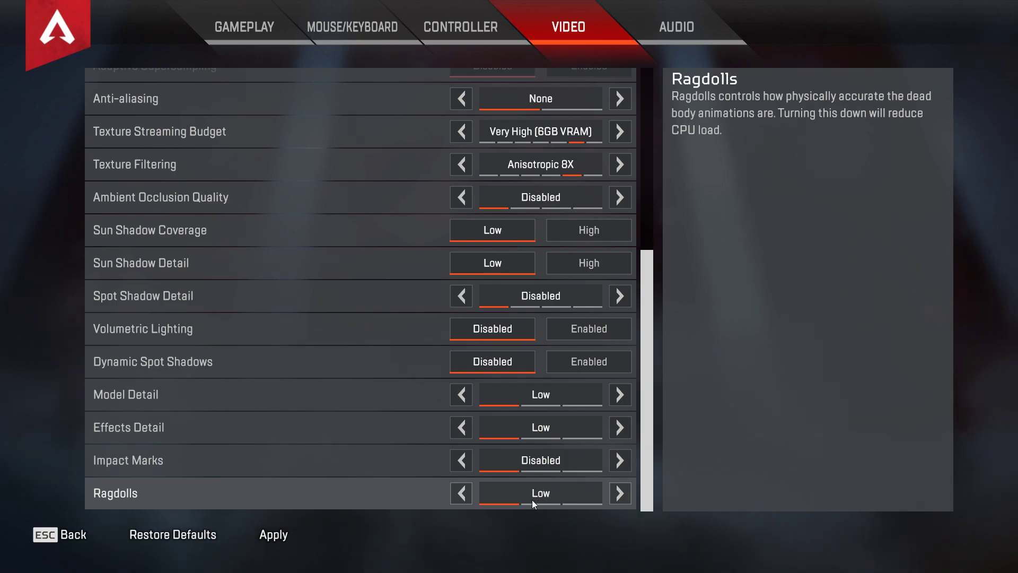
Apply the lowered video settings and return to the lobby.
click(280, 537)
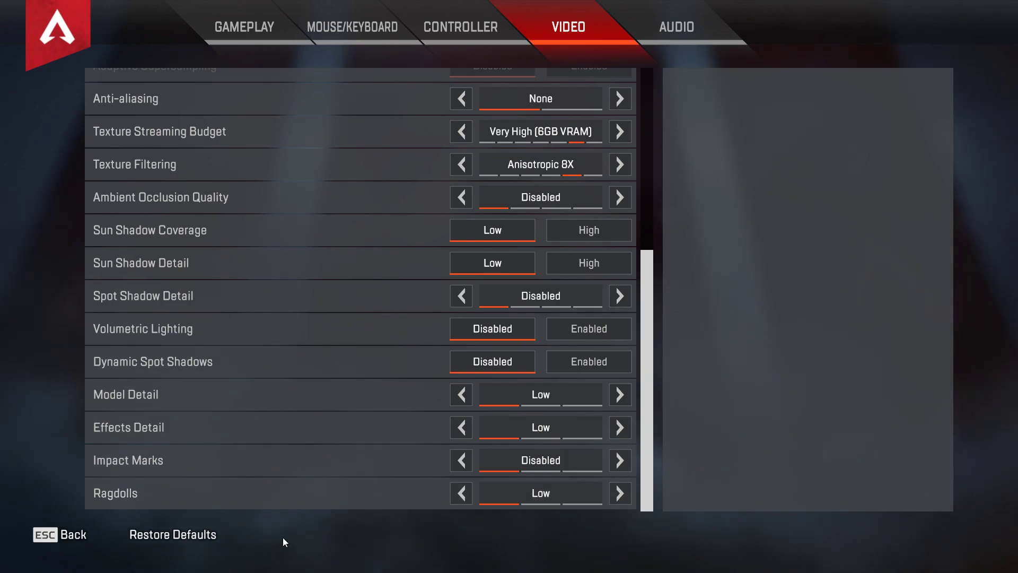
click(61, 534)
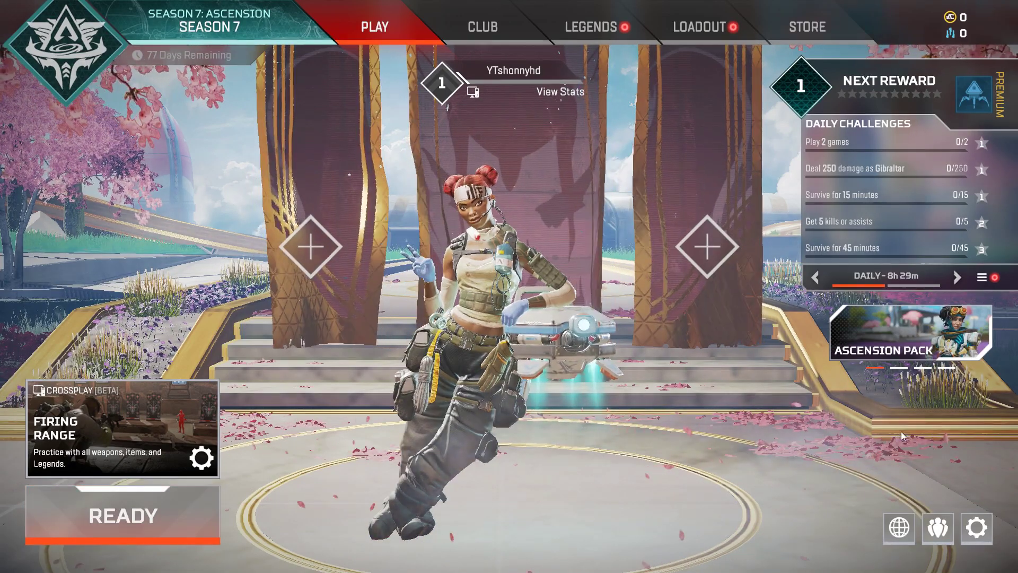